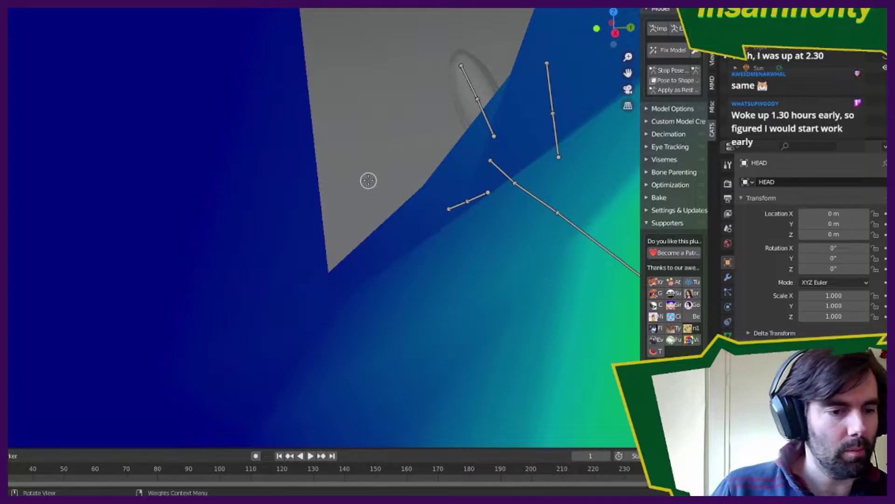
# - Inspect the head's bone weights from the side and check its mesh in Edit Mode with material shading
pyautogui.press('KP_3')
pyautogui.scroll(-4, 351, 165)
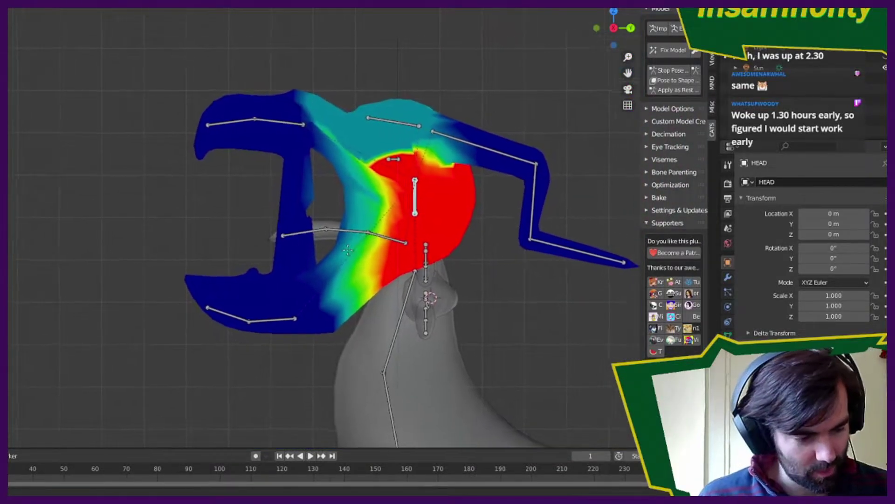
pyautogui.scroll(3, 76, 88)
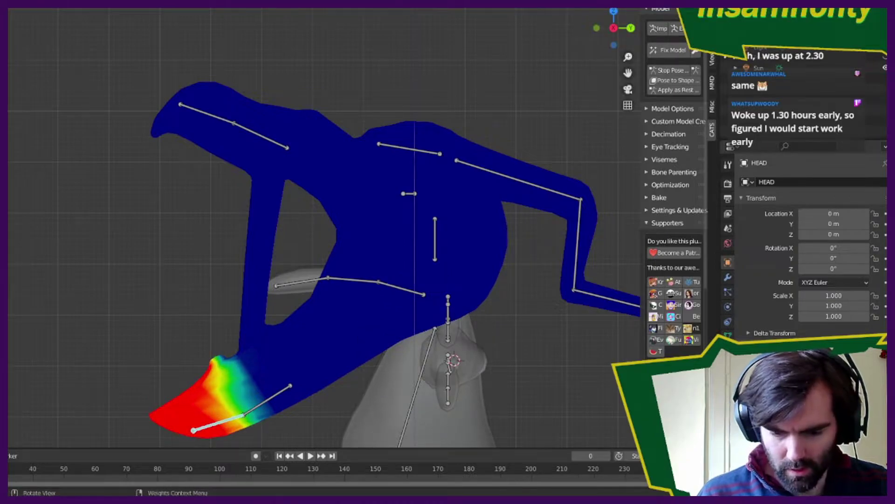
pyautogui.press('z')
pyautogui.scroll(5, 414, 295)
pyautogui.moveTo(386, 228); pyautogui.dragTo(392, 238, button='middle')
pyautogui.press('Tab')
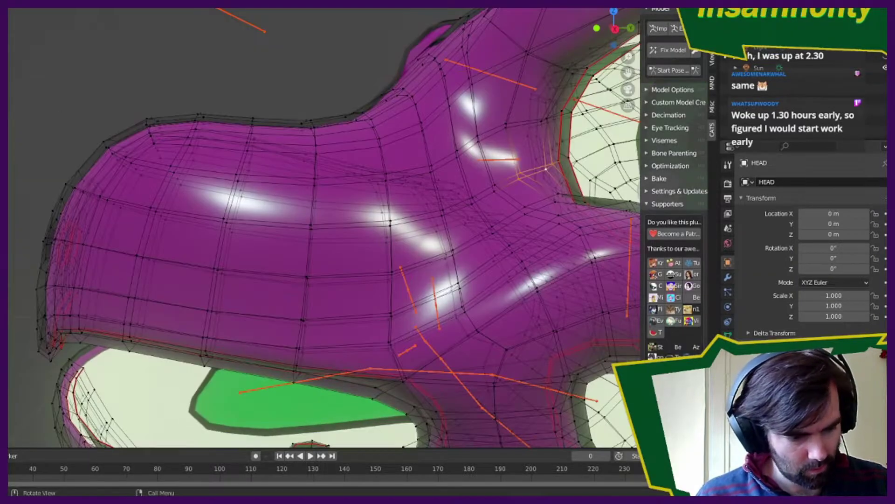
pyautogui.press('Tab')
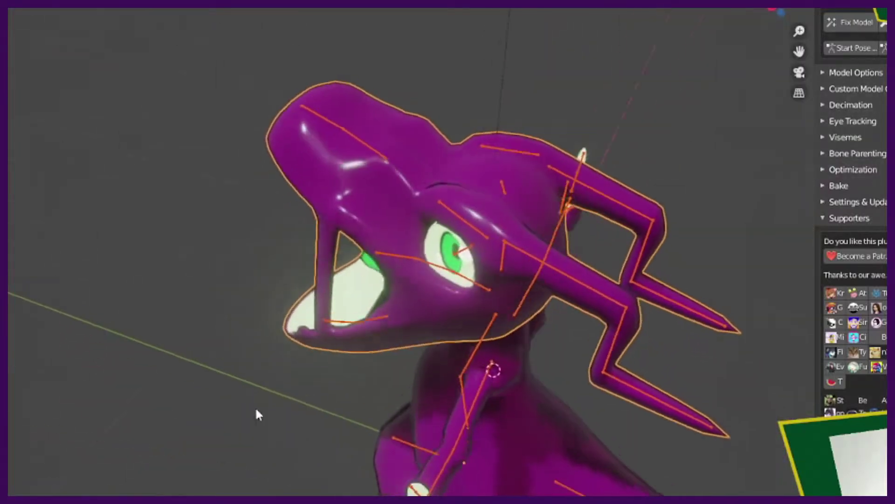
# - Examine the shaded creature's head, hands and tail from several angles
pyautogui.moveTo(256, 409); pyautogui.dragTo(363, 428, button='middle')
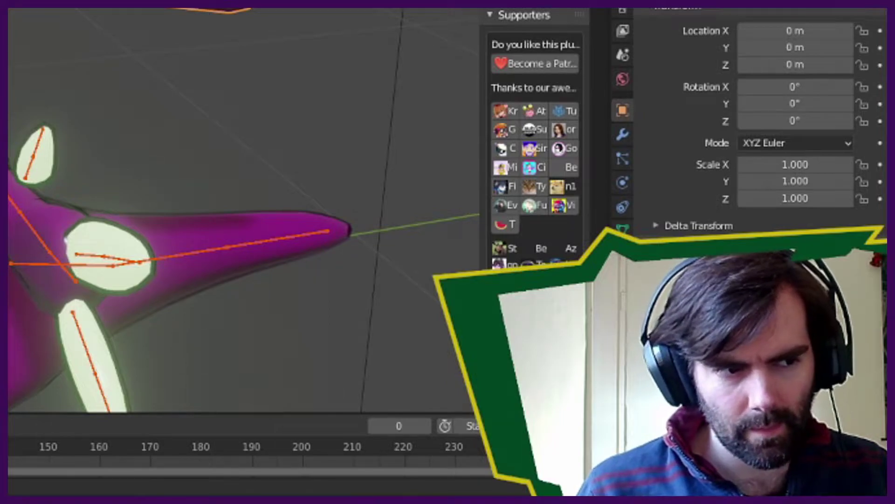
pyautogui.moveTo(186, 233); pyautogui.dragTo(364, 238, button='middle')
pyautogui.moveTo(16, 135); pyautogui.dragTo(65, 259, button='middle')
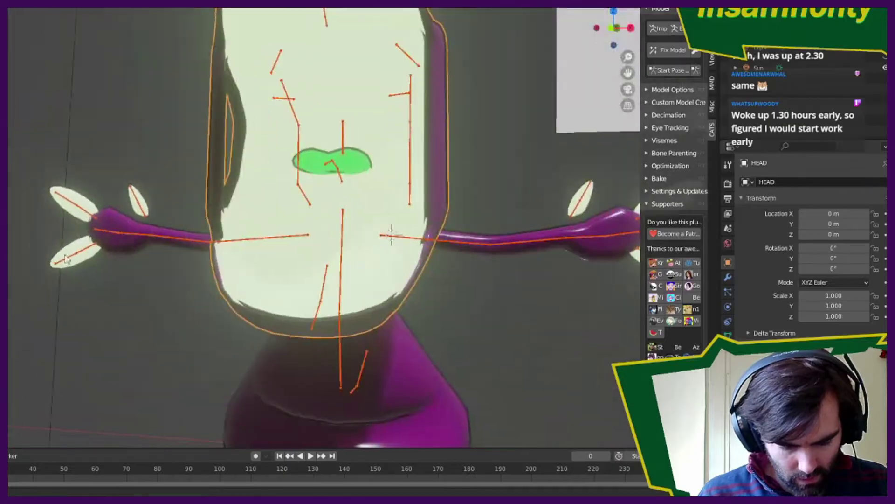
pyautogui.scroll(-5, 66, 258)
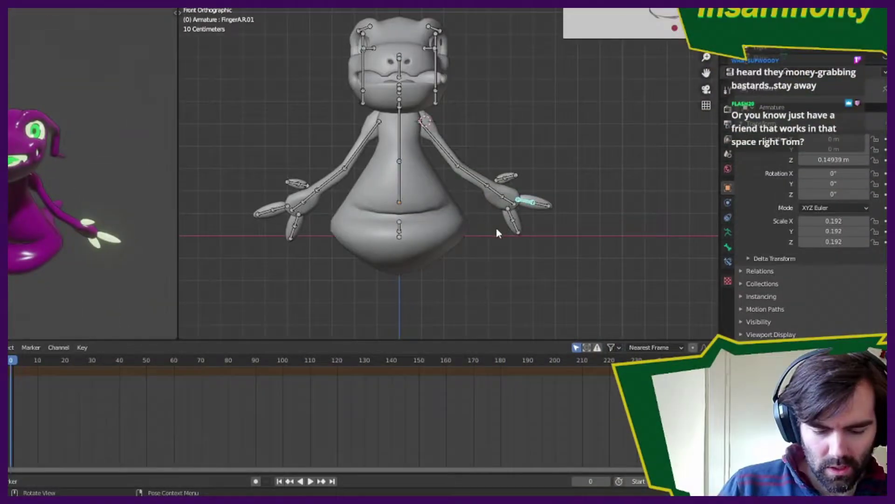
# - Select the head bone in the right orthographic view and rotate it
pyautogui.press('KP_3')
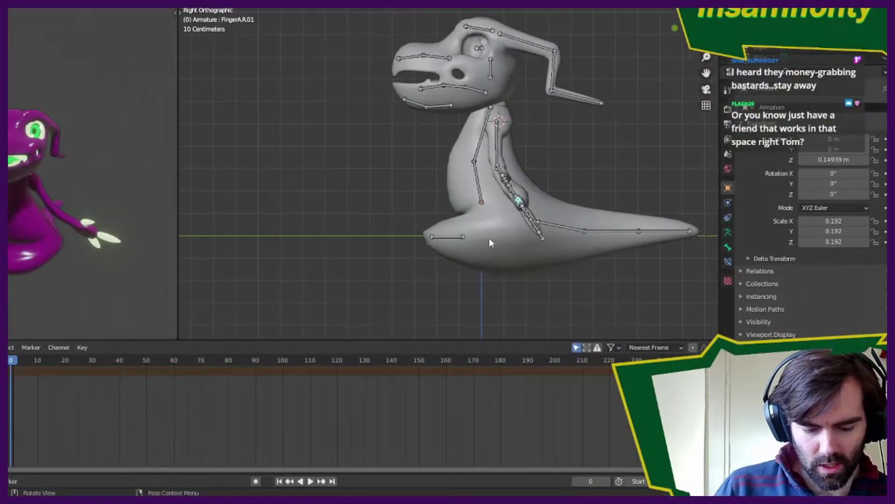
pyautogui.keyDown('shift'); pyautogui.moveTo(498, 123); pyautogui.dragTo(525, 174, button='middle'); pyautogui.keyUp('shift')
pyautogui.click(527, 122)
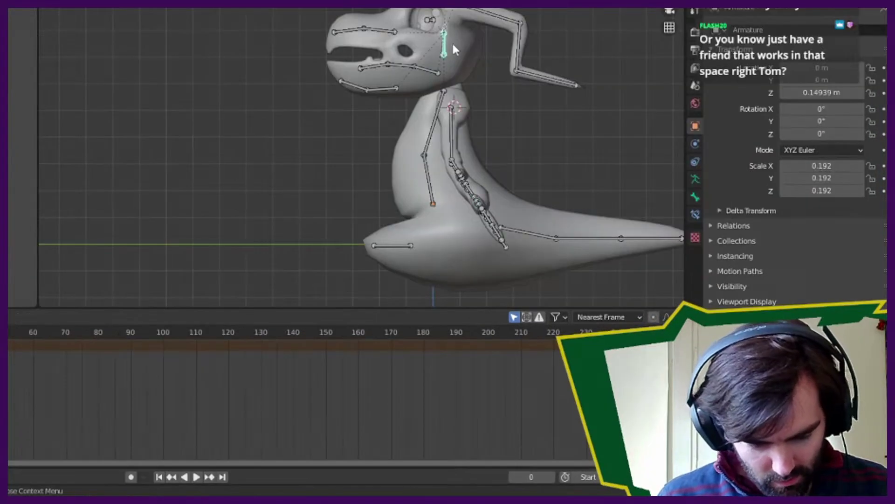
pyautogui.press('r')
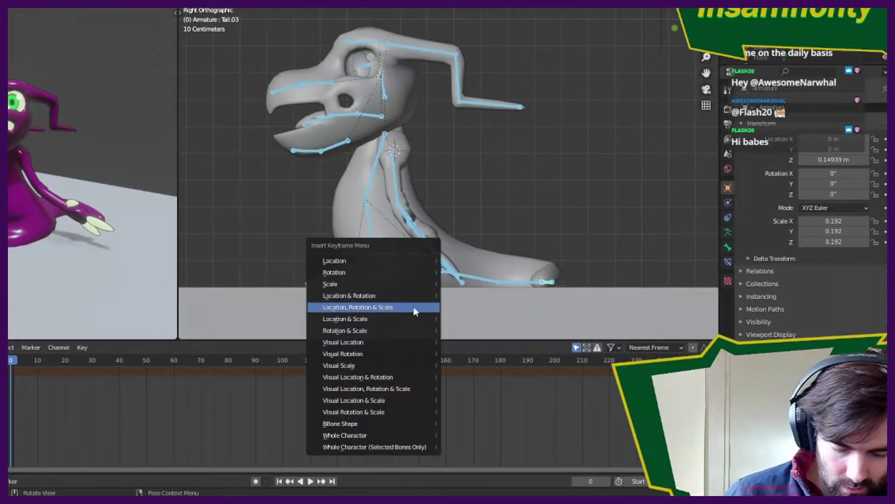
# - Insert a Location, Rotation & Scale keyframe for all selected bones at frame 0
pyautogui.press('Escape')
pyautogui.press('i')
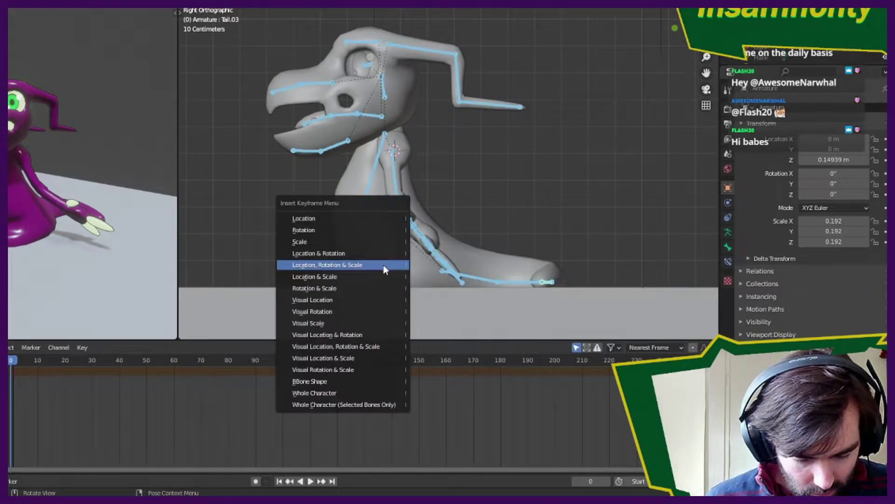
pyautogui.click(354, 265)
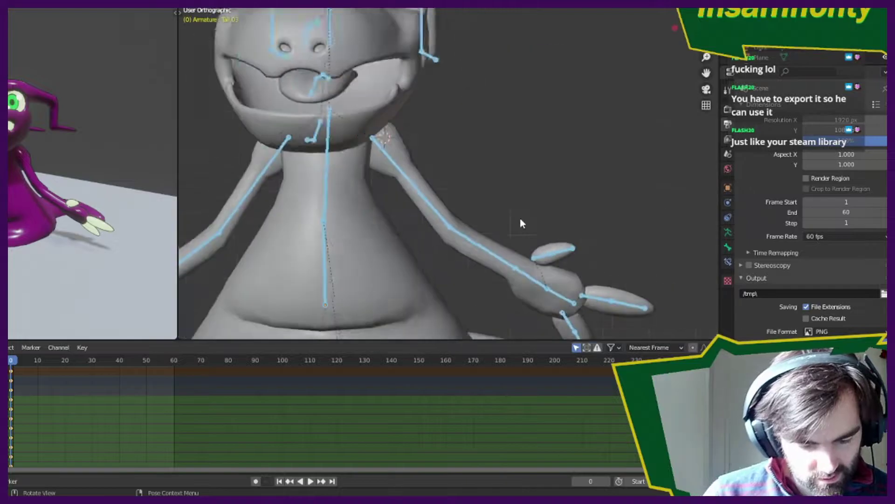
# - Examine the arm, spine and head bones of the posed creature from the side
pyautogui.press('KP_3')
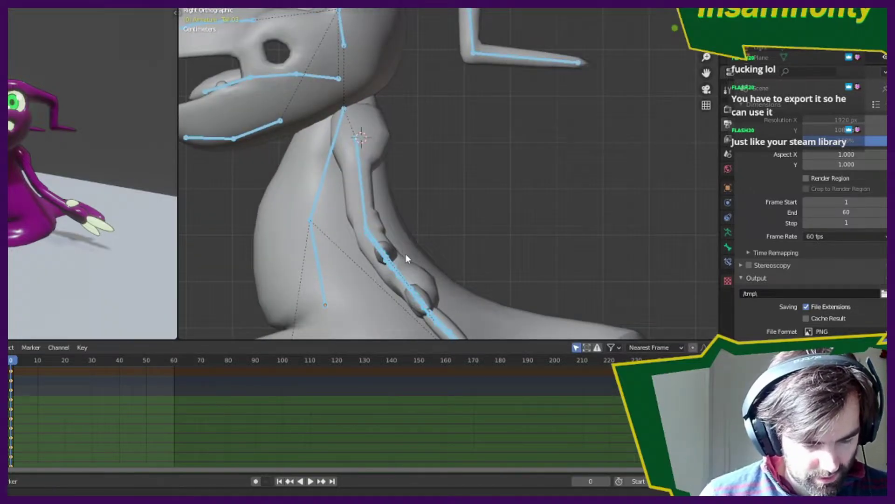
pyautogui.keyDown('shift'); pyautogui.moveTo(406, 254); pyautogui.dragTo(450, 164, button='middle'); pyautogui.keyUp('shift')
pyautogui.keyDown('shift'); pyautogui.moveTo(379, 193); pyautogui.dragTo(398, 194, button='middle'); pyautogui.keyUp('shift')
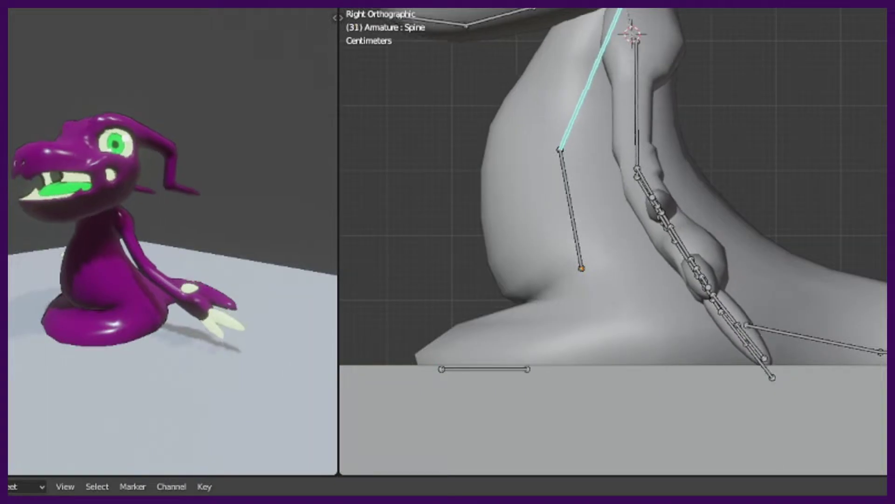
pyautogui.keyDown('shift'); pyautogui.moveTo(390, 275); pyautogui.dragTo(390, 452, button='middle'); pyautogui.keyUp('shift')
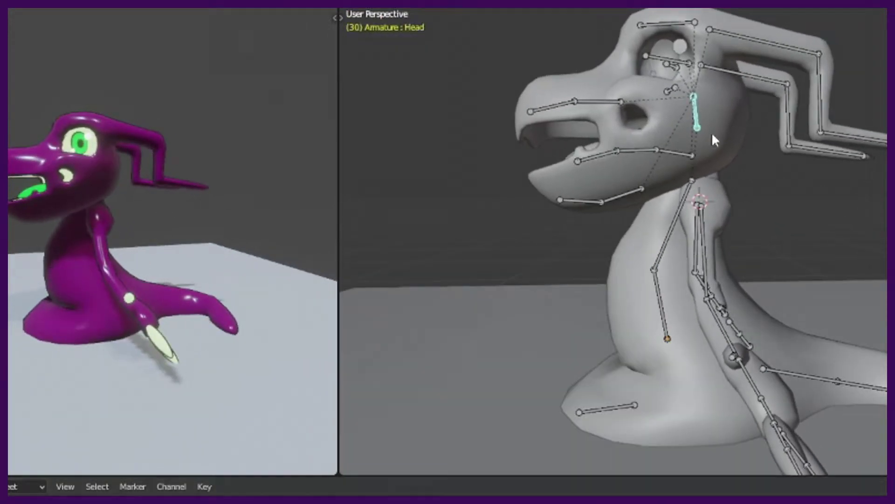
pyautogui.press('KP_3')
pyautogui.click(540, 175)
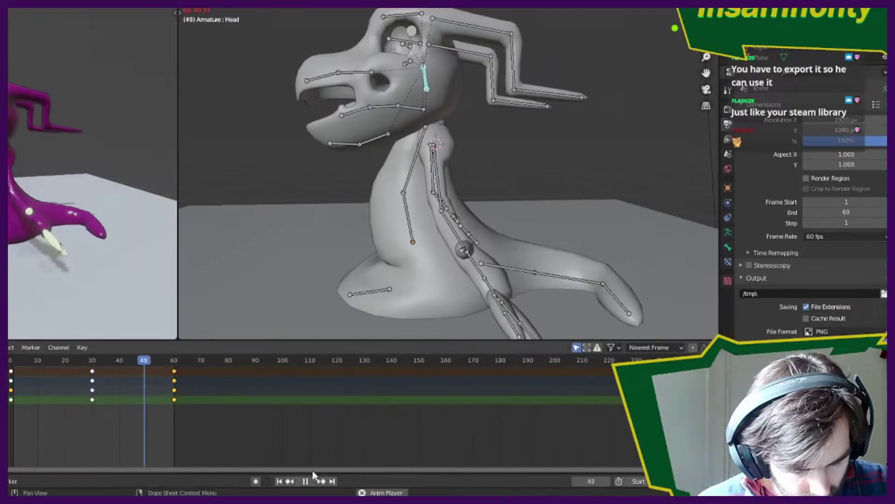
# - Review the head and arm motion on the timeline, comparing the shaded creature in front and side views
pyautogui.click(124, 474)
pyautogui.moveTo(40, 364); pyautogui.dragTo(11, 366)
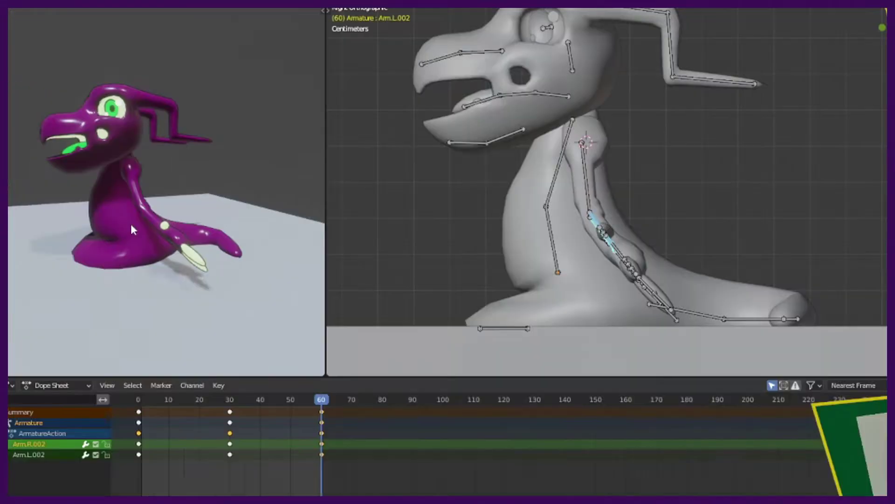
pyautogui.press('KP_1')
pyautogui.press('KP_3')
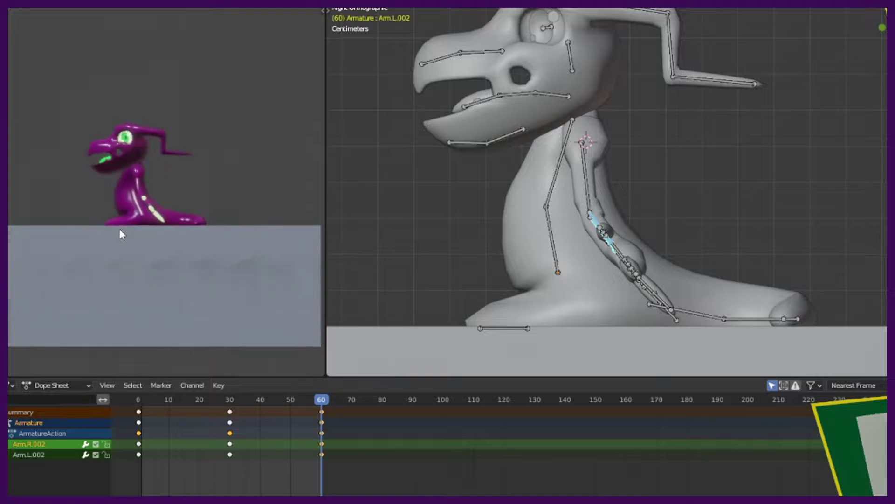
pyautogui.press('KP_1')
pyautogui.press('KP_3')
pyautogui.scroll(6, 127, 197)
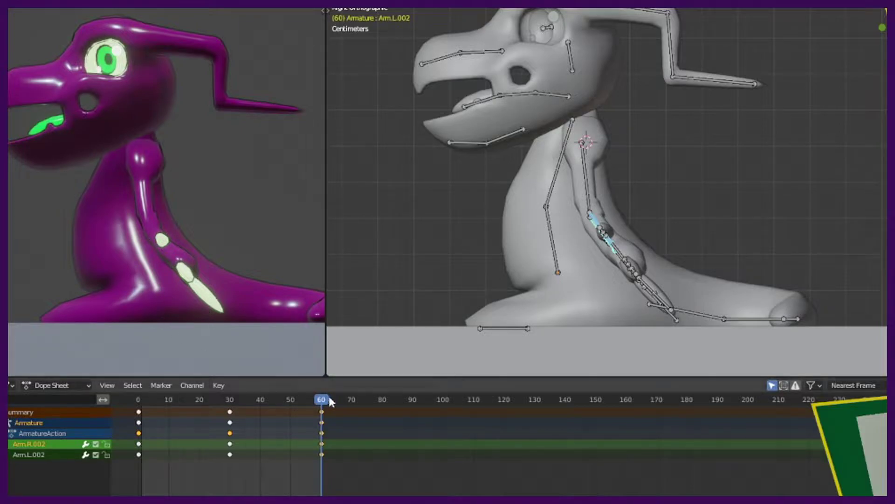
pyautogui.moveTo(287, 394)
pyautogui.mouseDown()
pyautogui.moveTo(220, 405)
pyautogui.moveTo(119, 396)
pyautogui.moveTo(277, 385)
pyautogui.moveTo(138, 395)
pyautogui.moveTo(303, 392)
pyautogui.mouseUp()
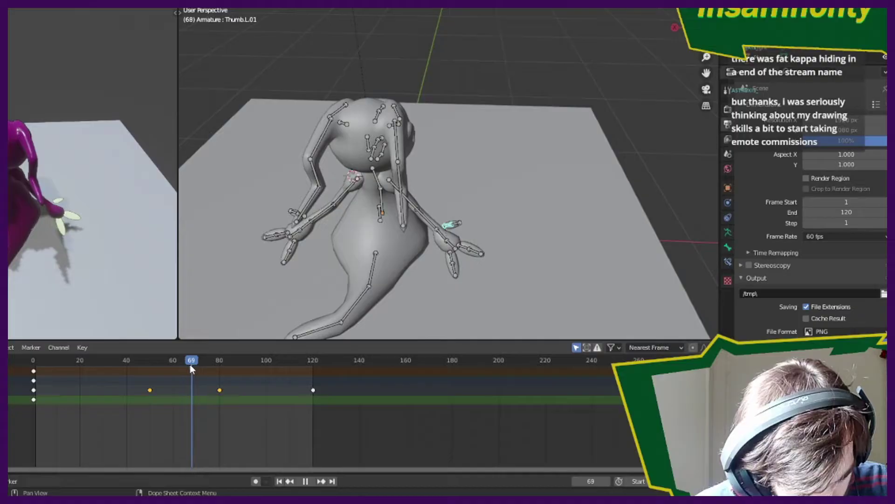
# - Scrub and play back the 120-frame animation to check the arm and tail motion from different angles
pyautogui.moveTo(189, 365); pyautogui.dragTo(198, 368)
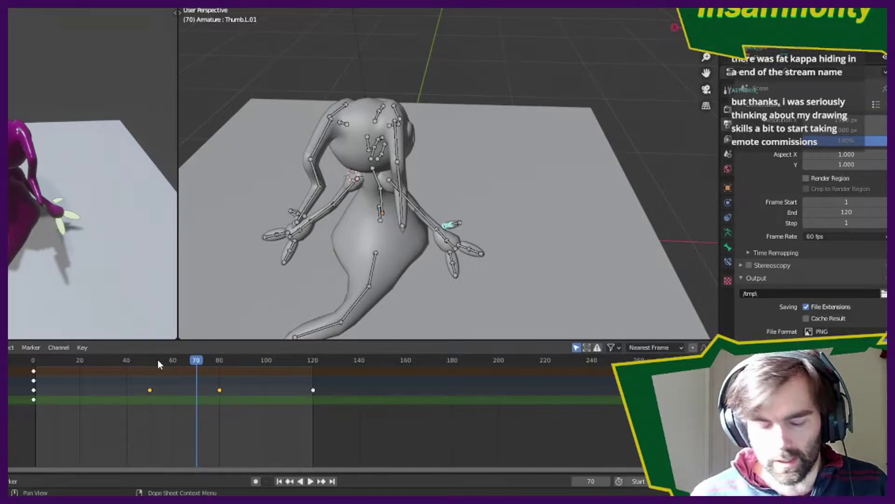
pyautogui.press('space')
pyautogui.moveTo(194, 362); pyautogui.dragTo(33, 377)
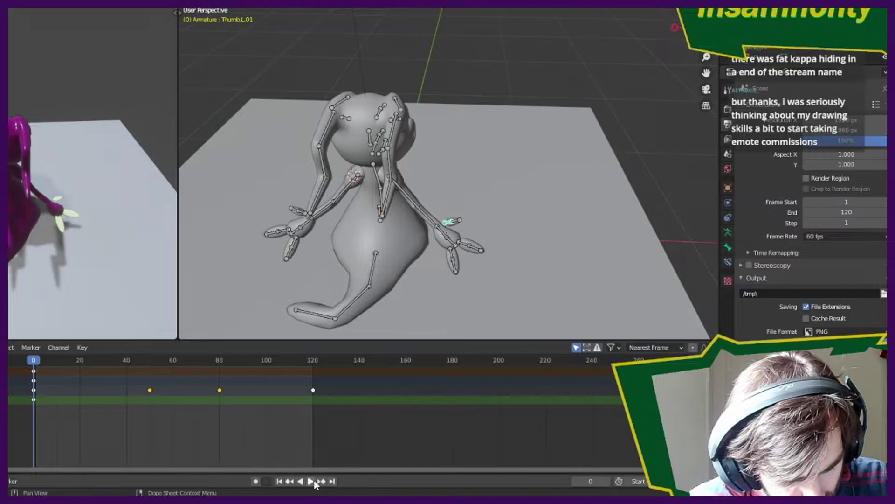
pyautogui.click(310, 481)
pyautogui.moveTo(278, 254); pyautogui.dragTo(427, 265, button='middle')
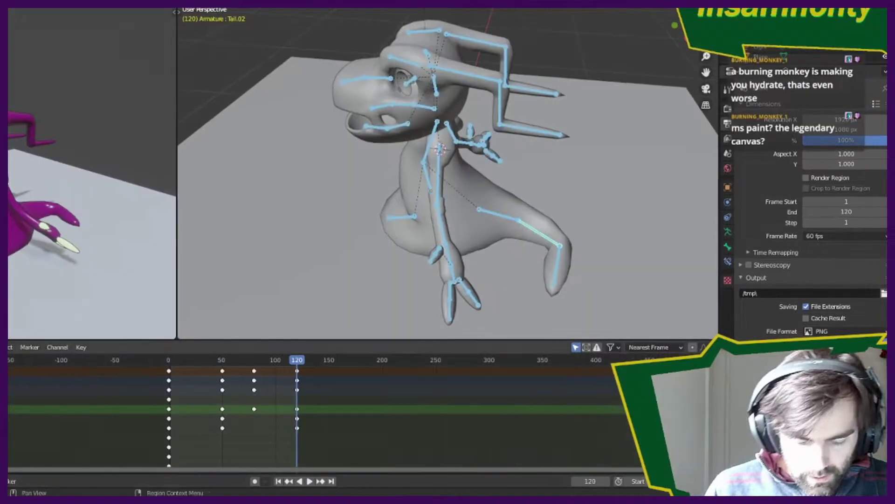
pyautogui.moveTo(297, 368); pyautogui.dragTo(192, 392)
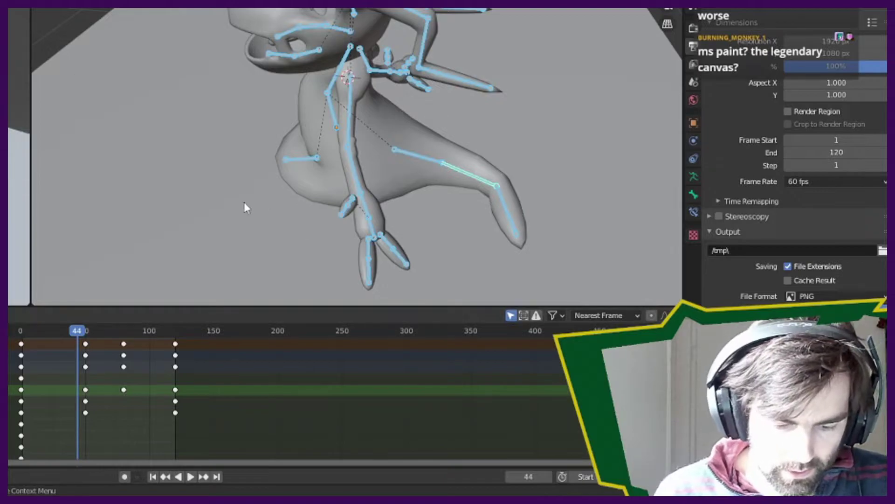
pyautogui.keyDown('shift'); pyautogui.moveTo(241, 135); pyautogui.dragTo(344, 168, button='middle'); pyautogui.keyUp('shift')
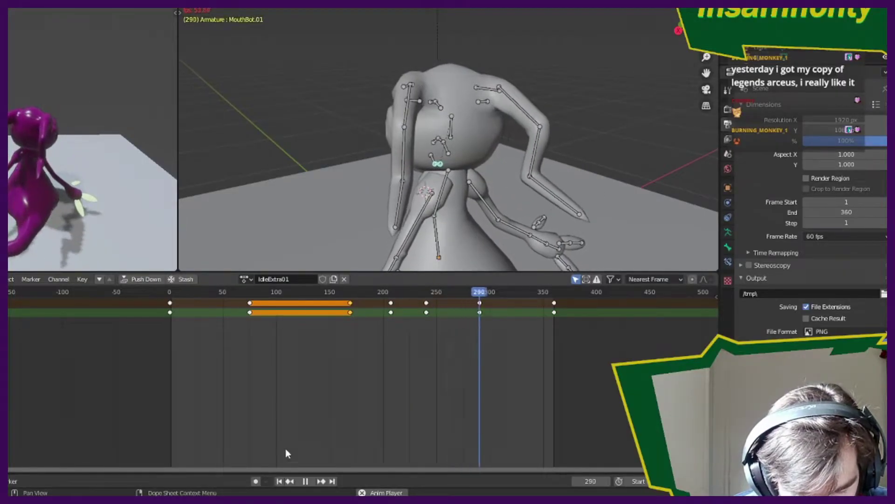
# - Scrub through the IdleExtra01 action to examine the head turn and mouth pose around frames 75 to 170
pyautogui.moveTo(512, 295); pyautogui.dragTo(187, 300)
pyautogui.press('space')
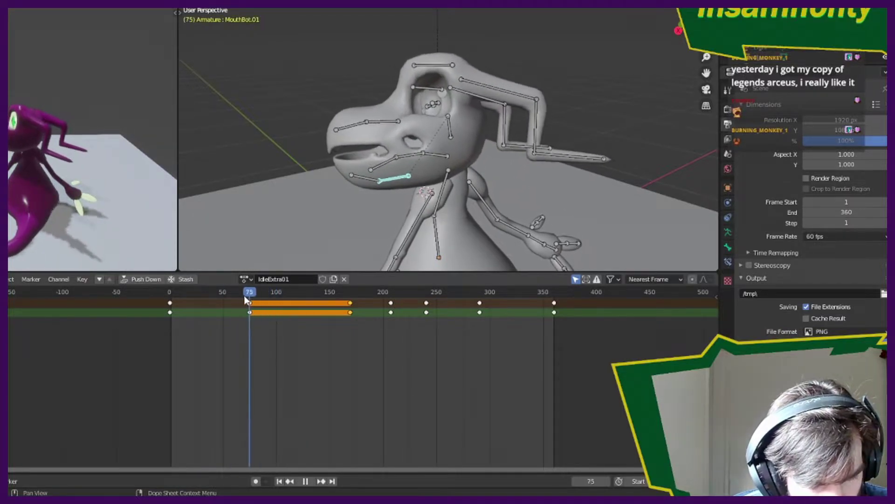
pyautogui.moveTo(229, 295); pyautogui.dragTo(283, 311)
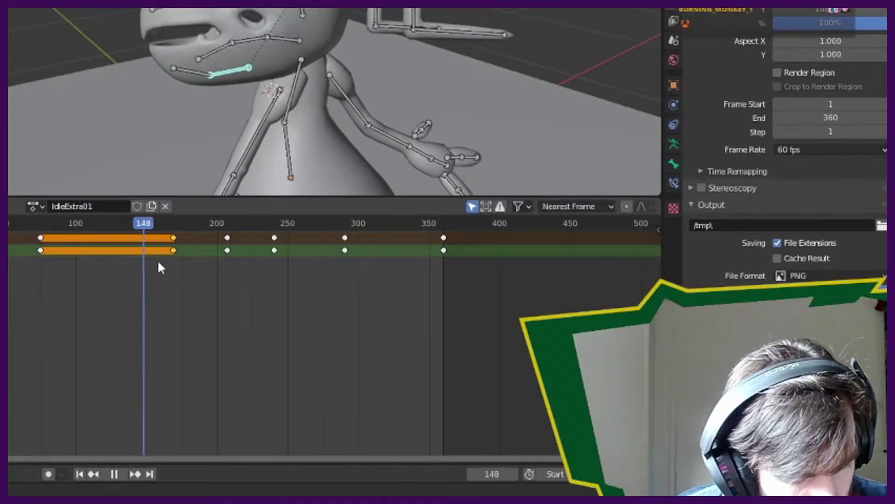
pyautogui.moveTo(158, 263); pyautogui.dragTo(17, 263)
pyautogui.moveTo(141, 397); pyautogui.dragTo(174, 414)
pyautogui.moveTo(47, 278); pyautogui.dragTo(87, 294)
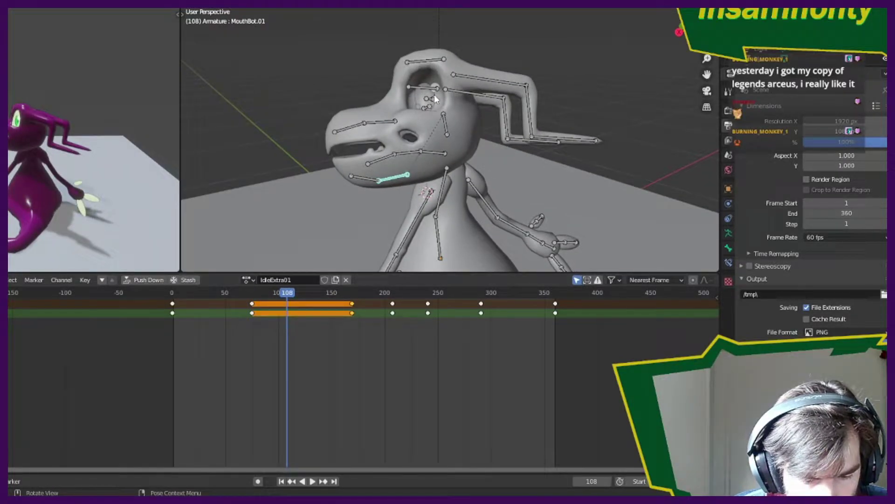
# - Select the right eye bone and play back the IdleExtra01 action while viewing the creature's face
pyautogui.click(435, 94)
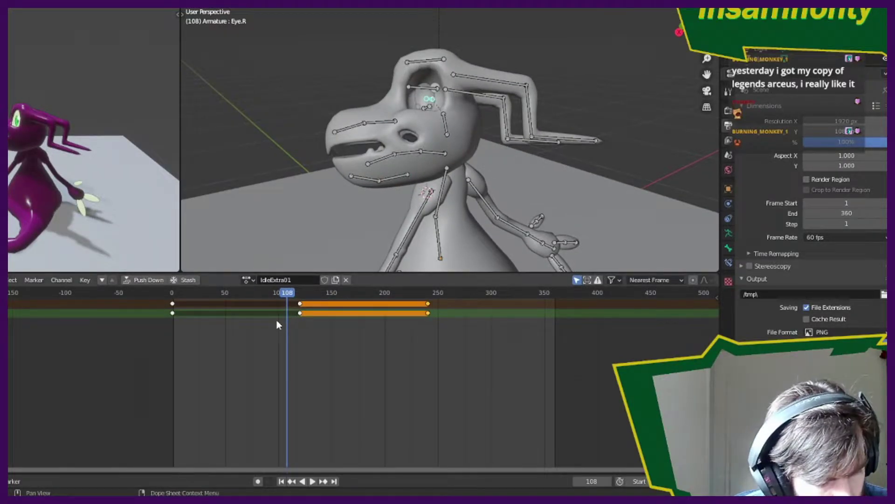
pyautogui.press('space')
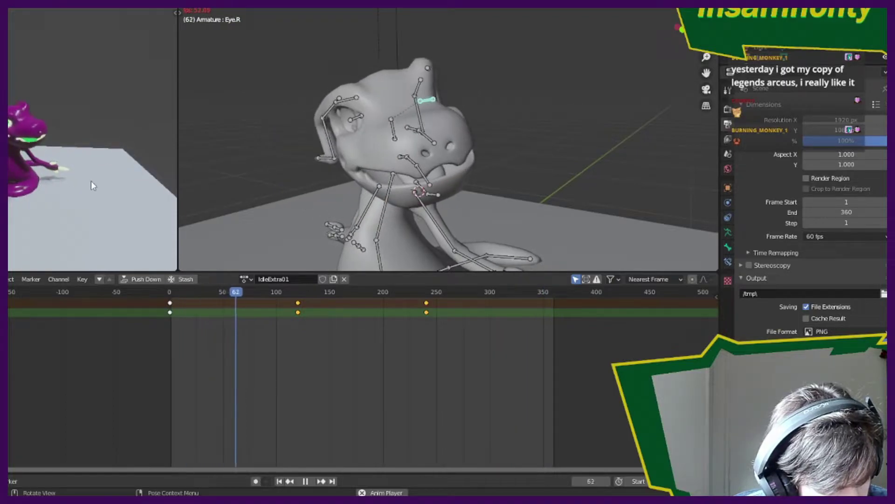
pyautogui.moveTo(25, 179)
pyautogui.mouseDown(button='middle')
pyautogui.moveTo(36, 180)
pyautogui.moveTo(24, 194)
pyautogui.mouseUp(button='middle')
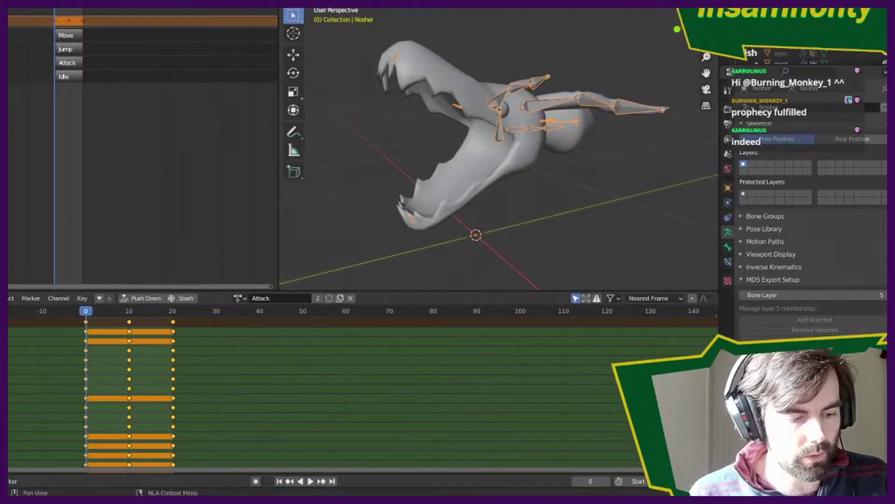
# - Browse the list of actions stored for the Nosher armature, starting from its Attack action
pyautogui.press('space')
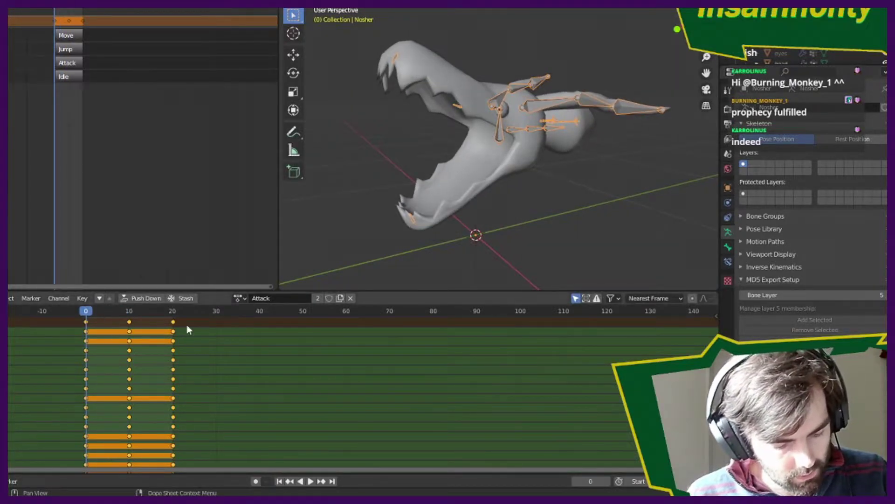
pyautogui.click(239, 298)
pyautogui.click(246, 300)
pyautogui.click(245, 300)
pyautogui.click(240, 324)
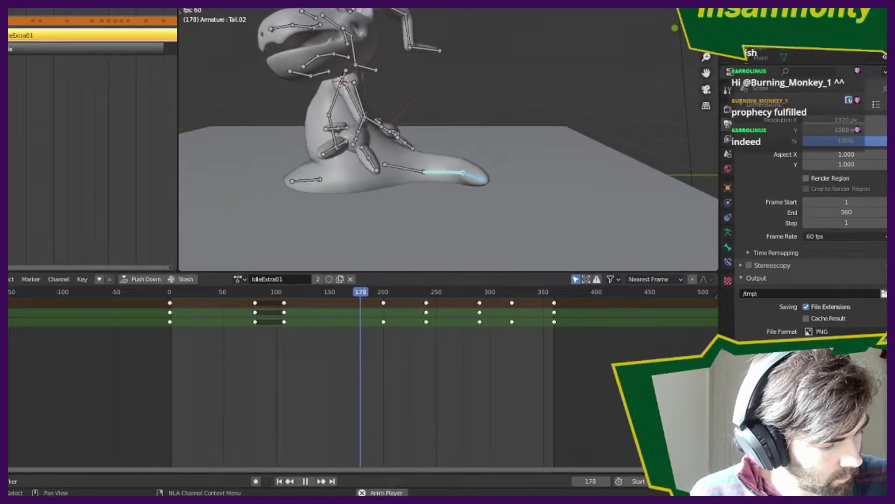
# - Save the file and move the current frame of the 120-frame action to 20
pyautogui.hotkey('ctrl', 's')
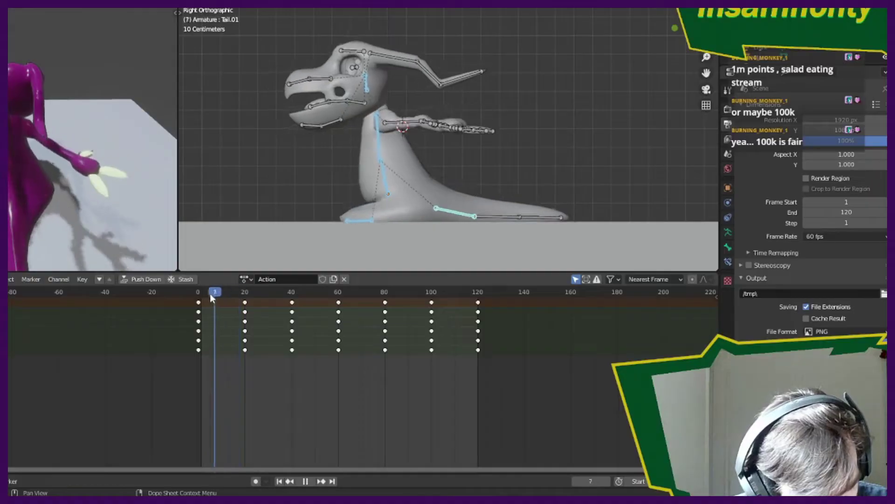
pyautogui.moveTo(323, 299); pyautogui.dragTo(246, 298)
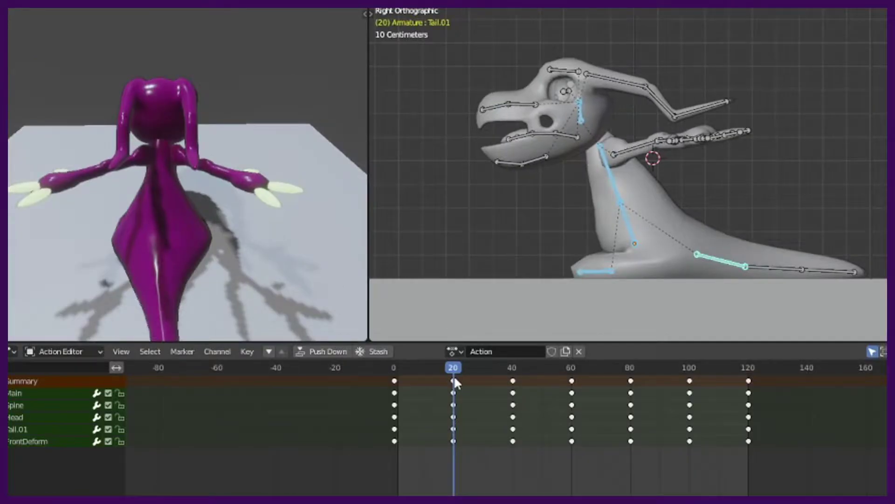
# - Move the keyframes at frame 20 to frame 0 and delete the keyframes from frame 60 onward
pyautogui.moveTo(454, 376); pyautogui.dragTo(454, 382)
pyautogui.moveTo(488, 465); pyautogui.dragTo(455, 381)
pyautogui.press('g')
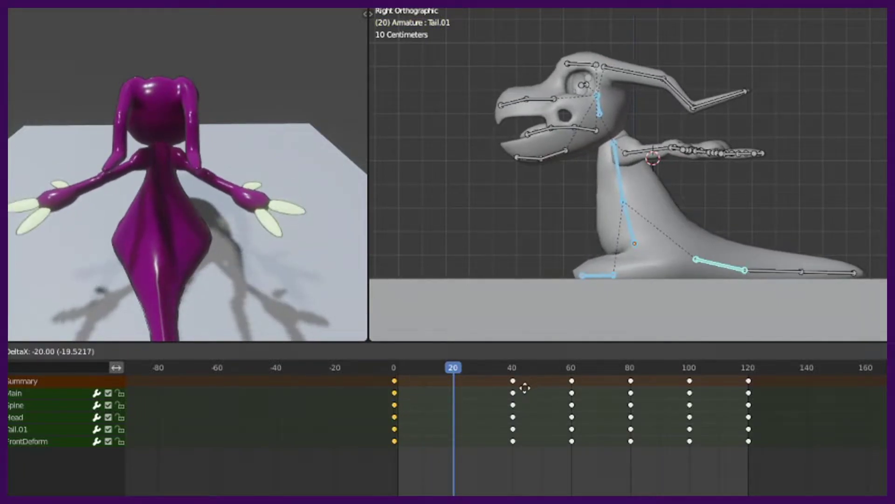
pyautogui.moveTo(571, 387); pyautogui.dragTo(825, 368)
pyautogui.press('Delete')
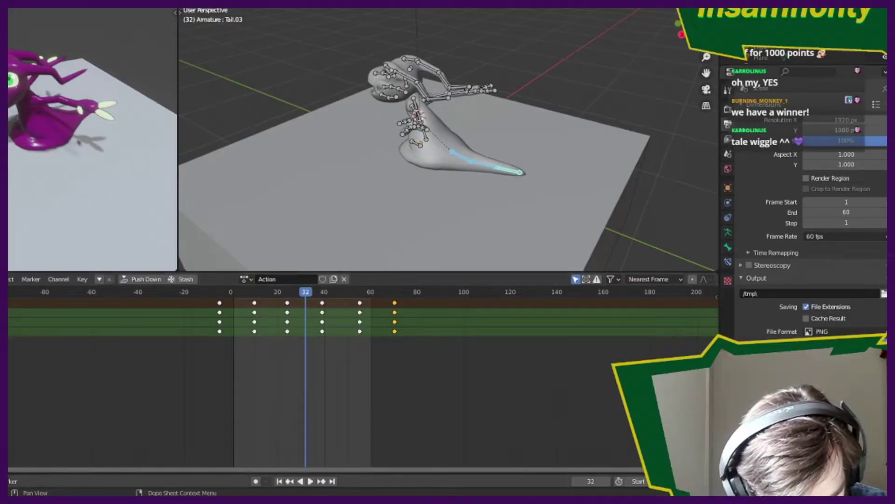
# - Play back the tail wiggle and examine the creature's motion from another angle
pyautogui.click(311, 481)
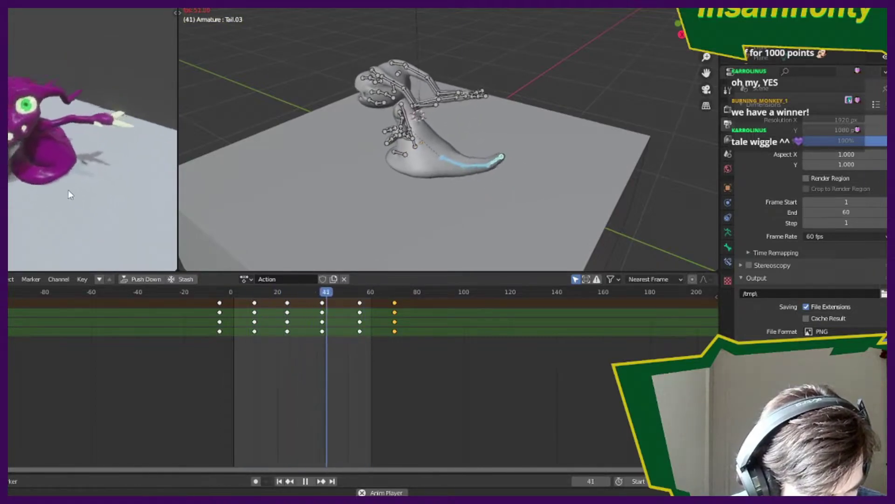
pyautogui.moveTo(68, 190); pyautogui.dragTo(33, 180, button='middle')
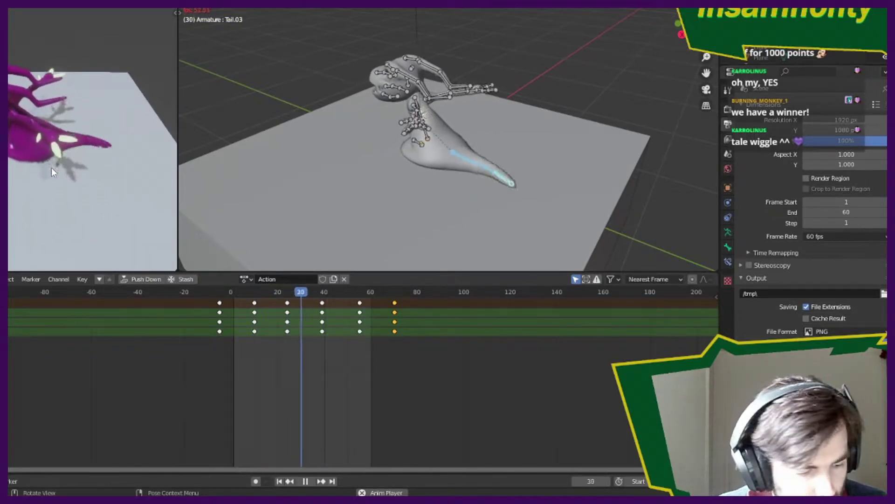
pyautogui.click(308, 481)
pyautogui.click(405, 150)
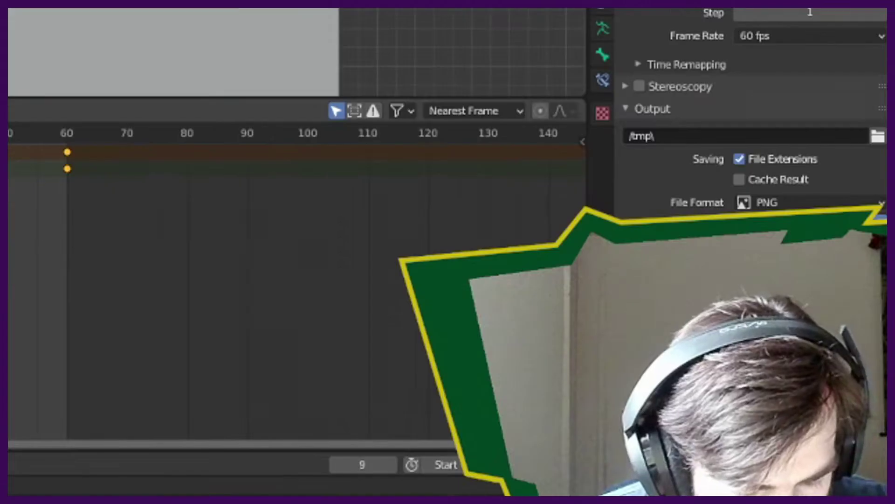
# - Scrub the 60-frame action from frame 6 to frame 15 and inspect the creature's pose from different angles
pyautogui.moveTo(229, 293); pyautogui.dragTo(263, 314)
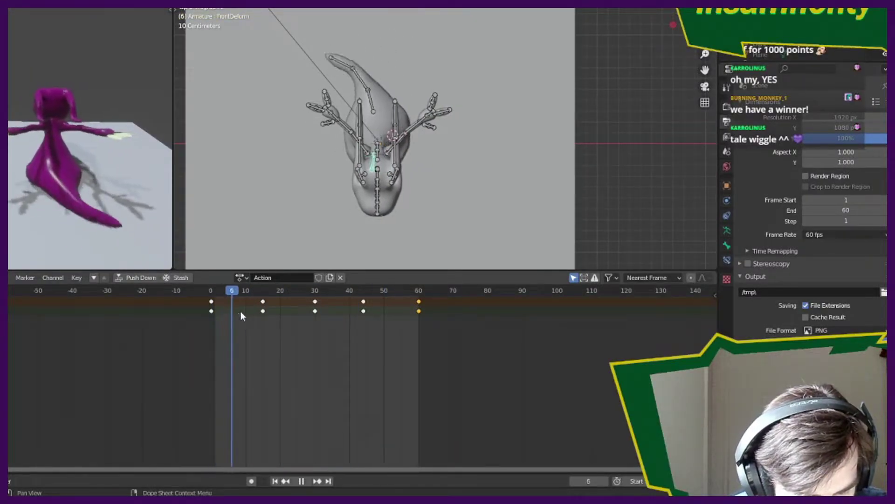
pyautogui.scroll(3, 459, 209)
pyautogui.keyDown('shift'); pyautogui.moveTo(459, 209); pyautogui.dragTo(375, 57, button='middle'); pyautogui.keyUp('shift')
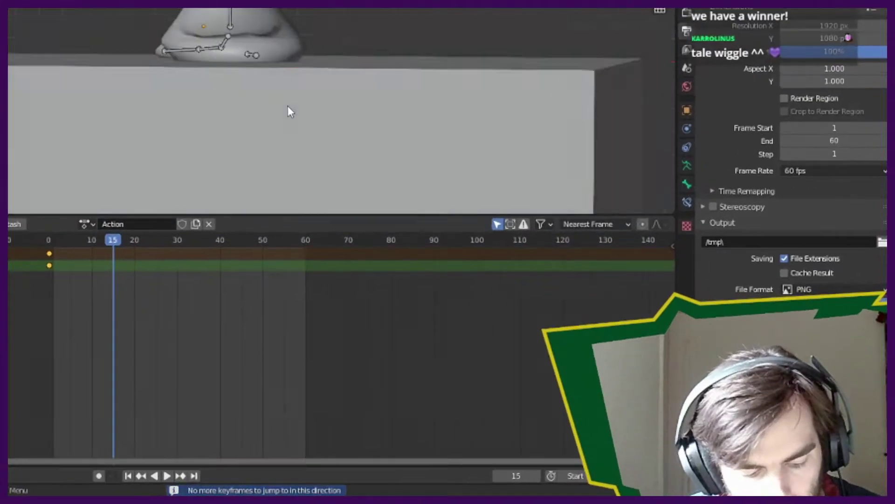
pyautogui.moveTo(288, 106); pyautogui.dragTo(290, 199, button='middle')
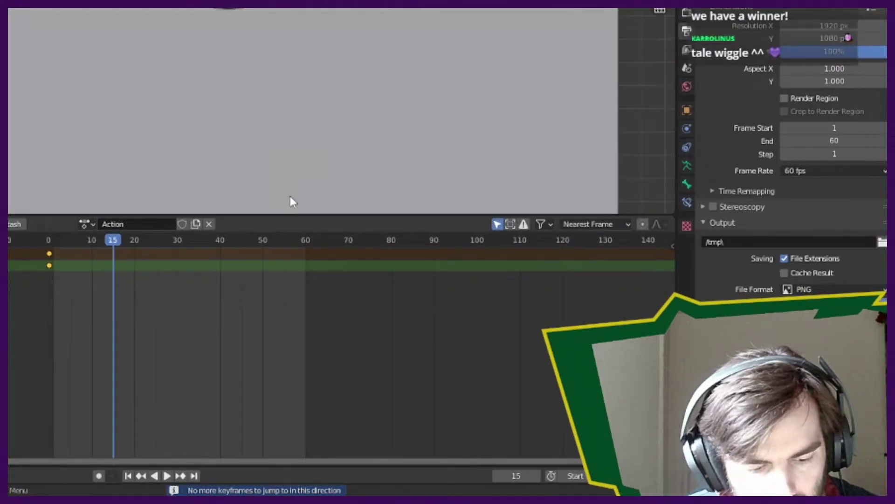
pyautogui.moveTo(392, 51); pyautogui.dragTo(398, 125, button='middle')
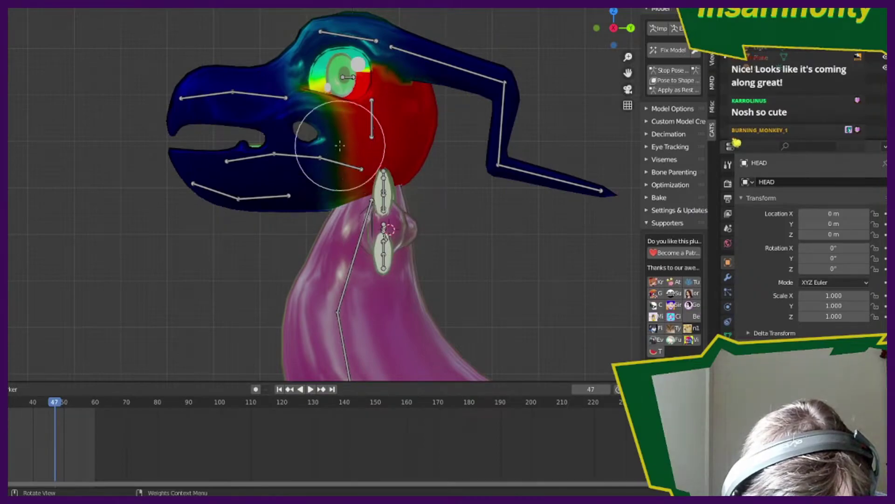
# - Leave weight painting on the HEAD mesh and start pose mode for the armature
pyautogui.hotkey('ctrl', 'Tab')
pyautogui.scroll(-1, 475, 211)
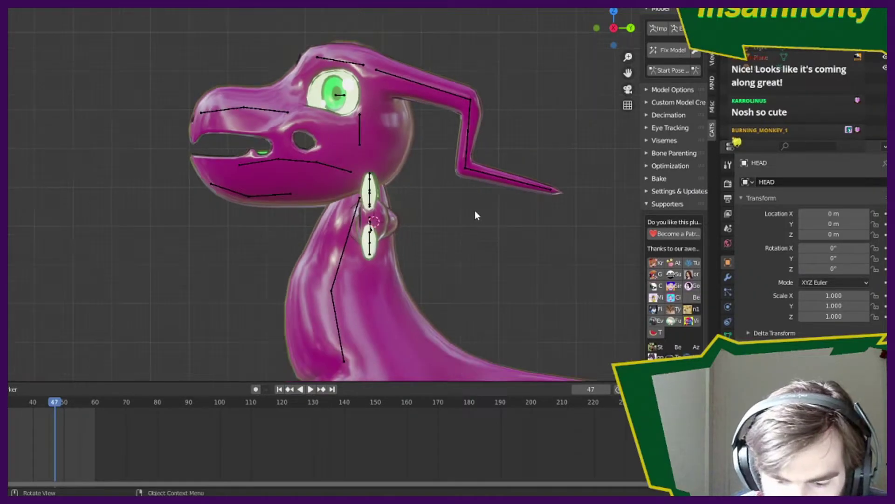
pyautogui.click(672, 70)
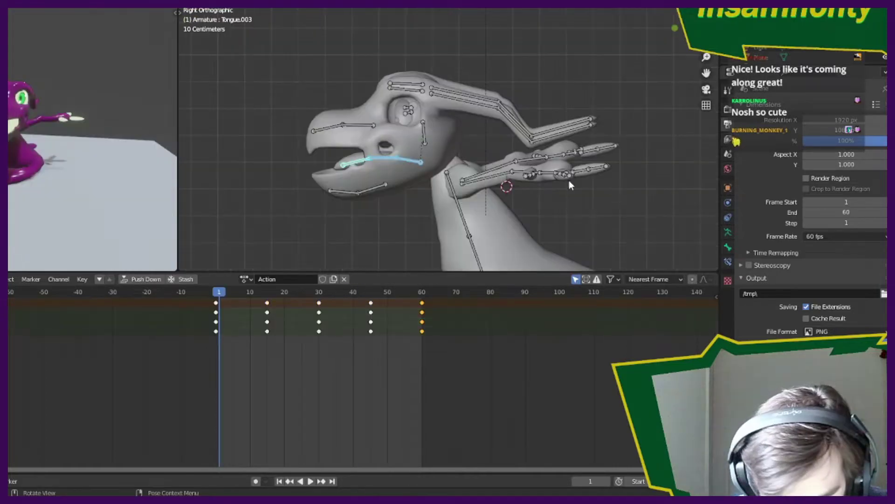
# - Play back the 60-frame tongue animation and check it from angled, front and right views
pyautogui.moveTo(569, 180); pyautogui.dragTo(471, 166, button='middle')
pyautogui.press('space')
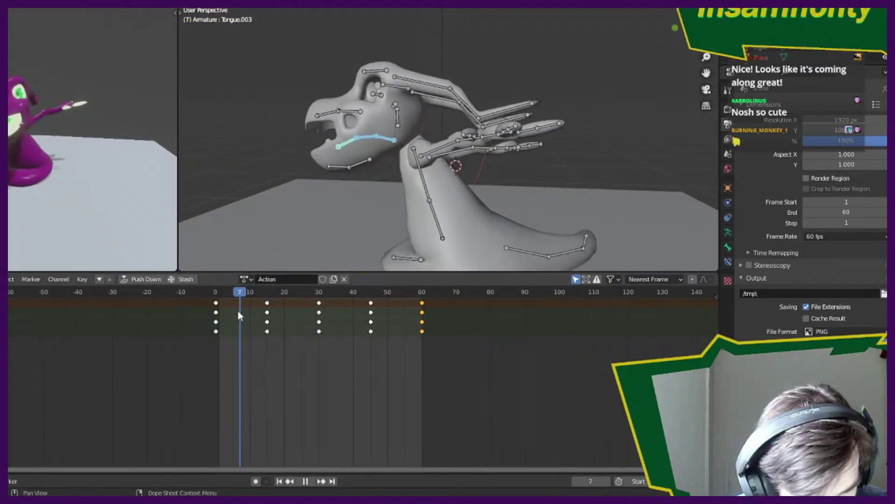
pyautogui.press('space')
pyautogui.press('KP_1')
pyautogui.press('KP_3')
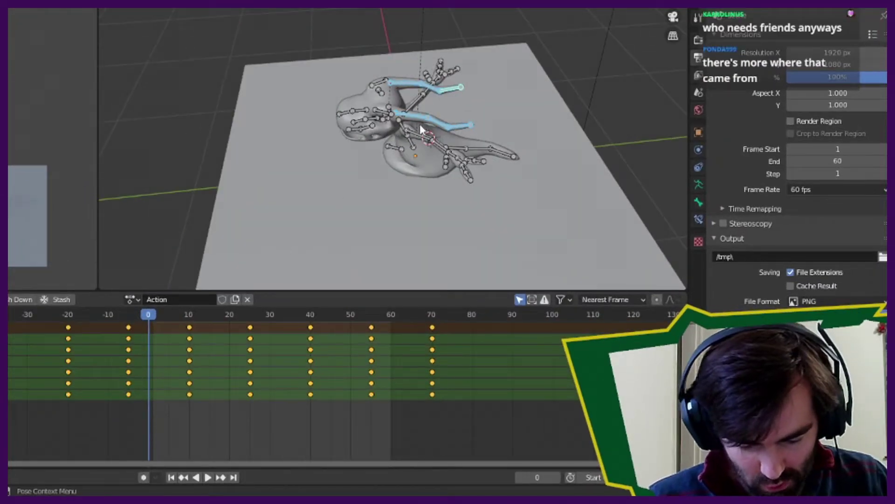
# - Insert keyframes for the right arm bones and review the motion by scrubbing and playback
pyautogui.click(413, 132)
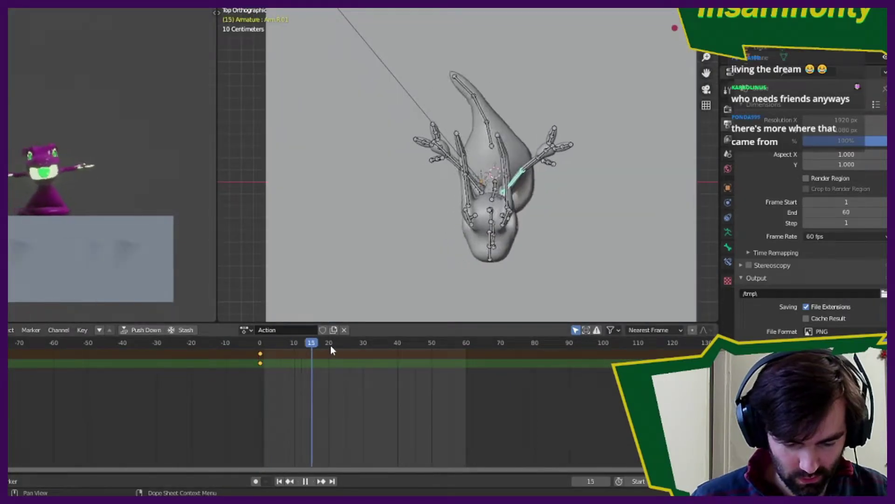
pyautogui.press('space')
pyautogui.press('i')
pyautogui.click(300, 357)
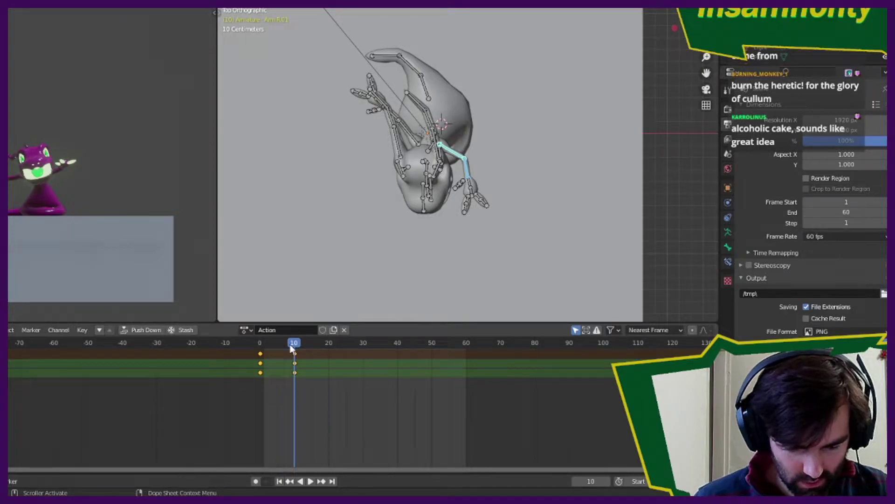
pyautogui.moveTo(291, 348); pyautogui.dragTo(347, 358)
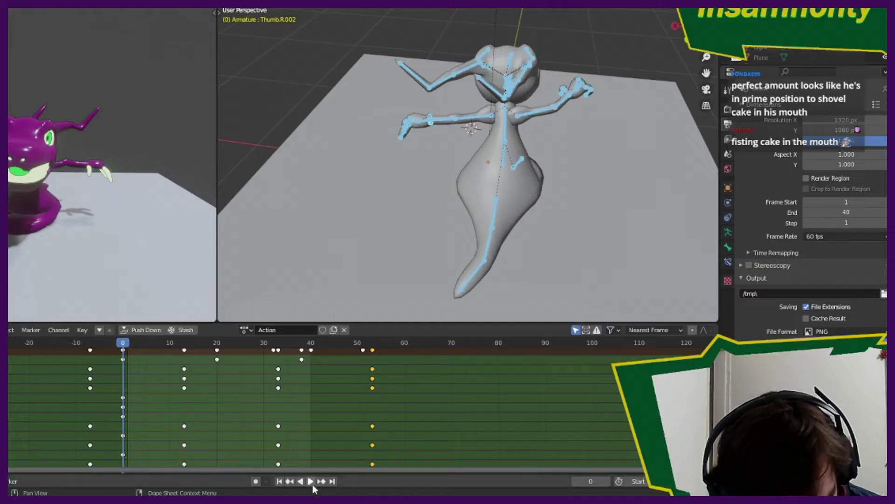
pyautogui.click(311, 483)
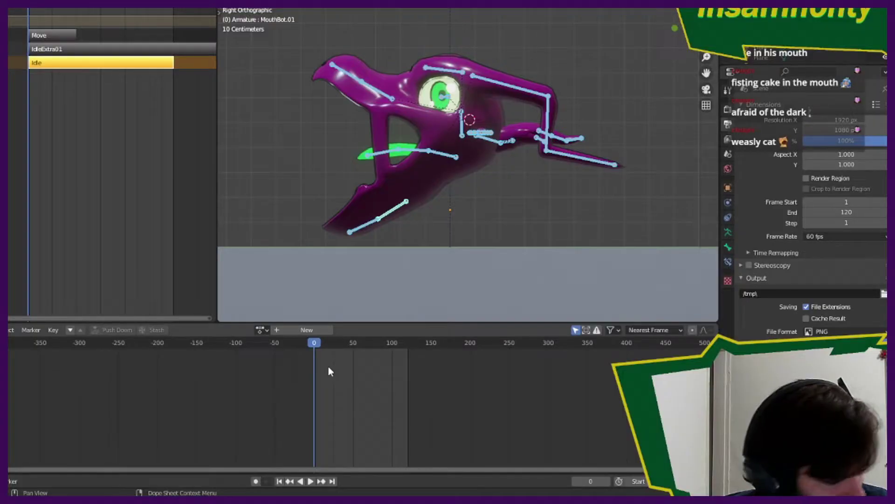
# - Keyframe the stretched open-mouth pose on all selected bones in a new action at frame 50
pyautogui.press('i')
pyautogui.click(328, 367)
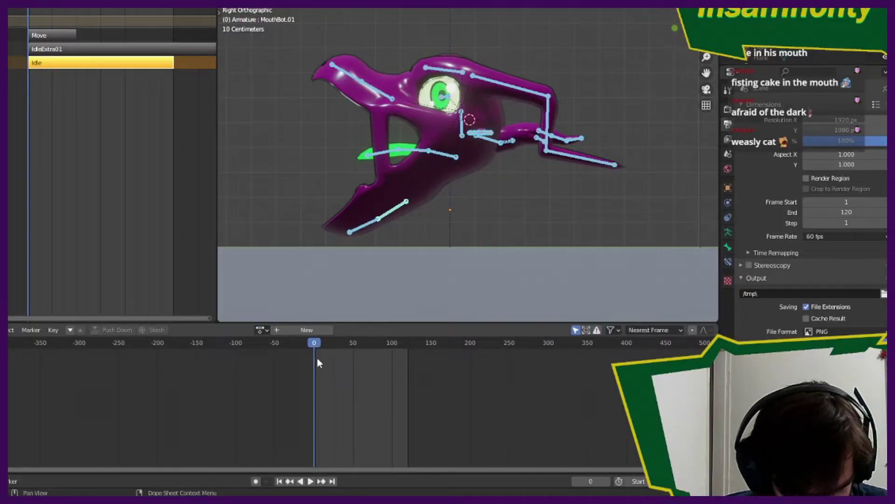
pyautogui.press('i')
pyautogui.click(474, 304)
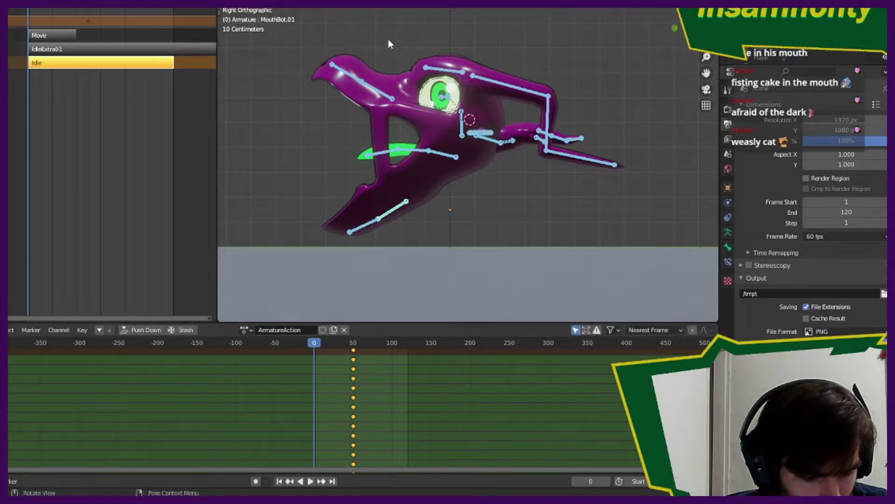
# - Clear all transforms of the selected bones and keyframe the reset pose at frame 0
pyautogui.click(352, 7)
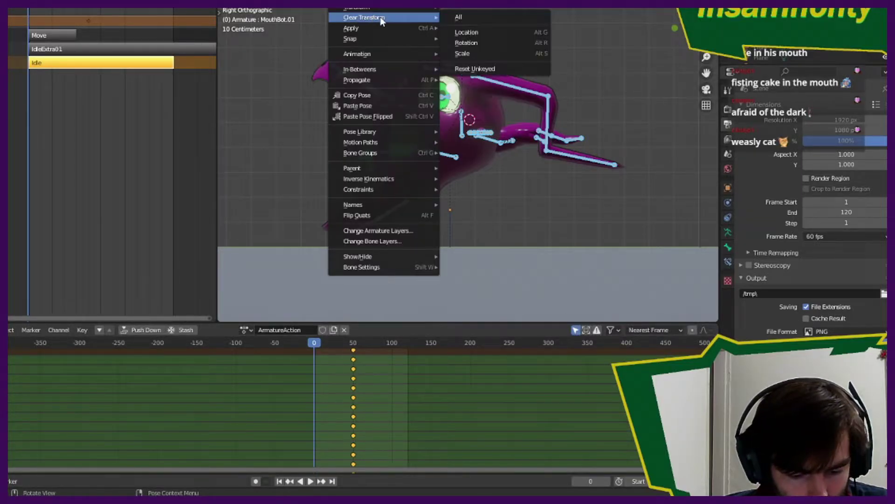
pyautogui.click(491, 20)
pyautogui.press('i')
pyautogui.click(326, 374)
# - Play and scrub the transition between frames 0 and 50 while viewing the creature's head
pyautogui.press('space')
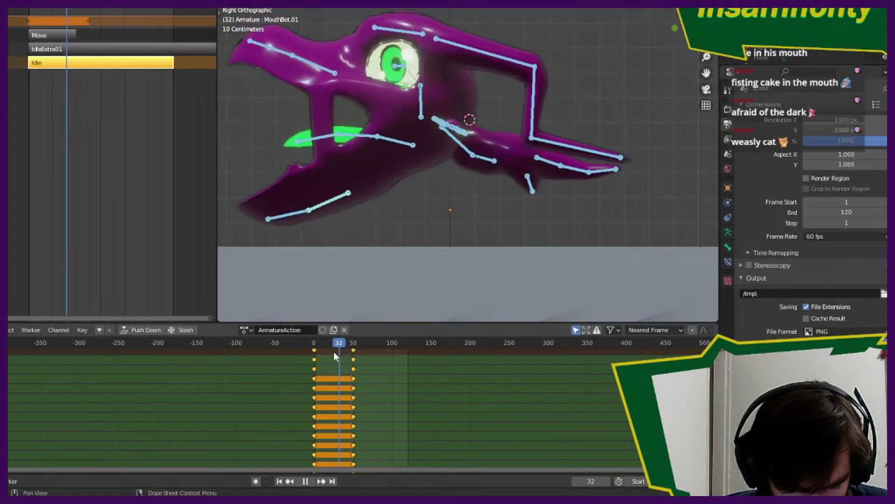
pyautogui.moveTo(359, 358); pyautogui.dragTo(354, 398)
pyautogui.moveTo(496, 65); pyautogui.dragTo(598, 141, button='middle')
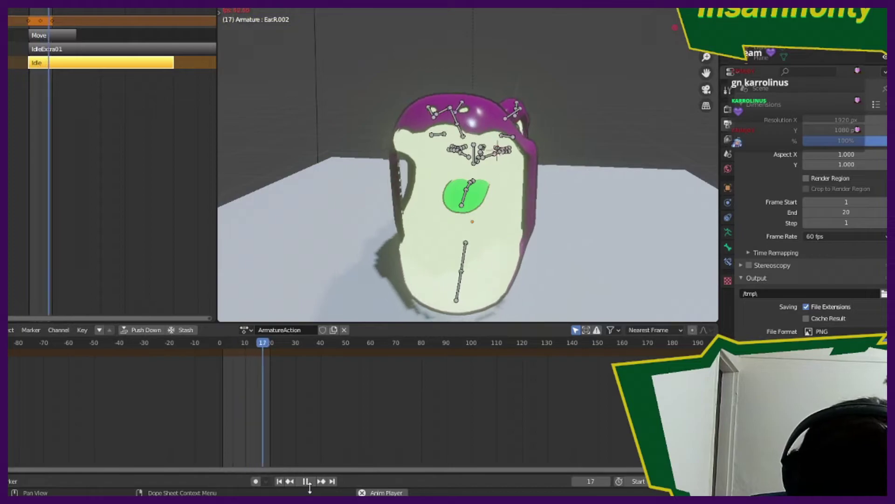
# - Scale the Tongue.002 bone of the open-mouth pose at frame 0
pyautogui.click(307, 481)
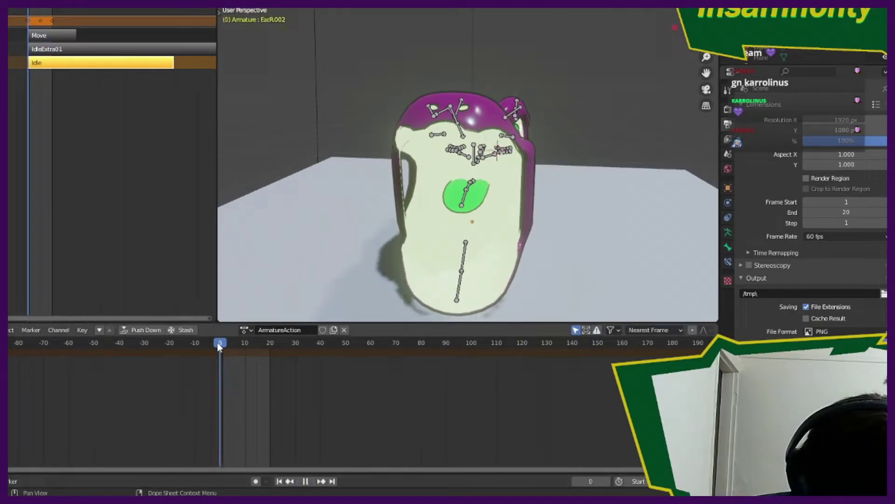
pyautogui.click(469, 186)
pyautogui.keyDown('alt'); pyautogui.moveTo(586, 198); pyautogui.dragTo(545, 207, button='middle'); pyautogui.keyUp('alt')
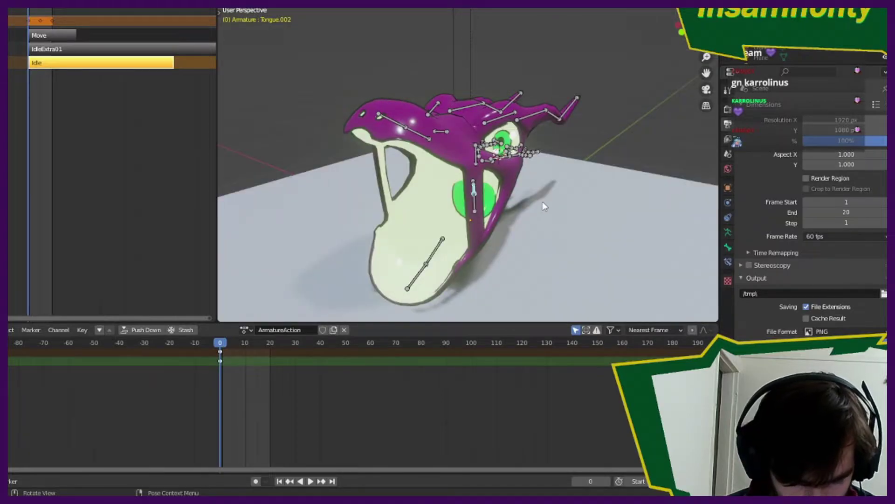
pyautogui.press('s')
pyautogui.click(556, 211)
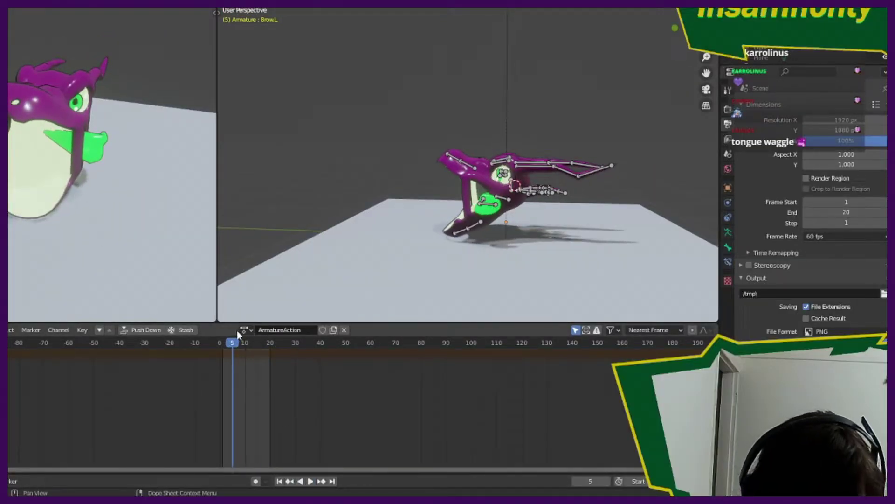
# - Play back the 20-frame creature animation, then the Attack action of the Nosher armature for comparison
pyautogui.press('space')
pyautogui.click(215, 348)
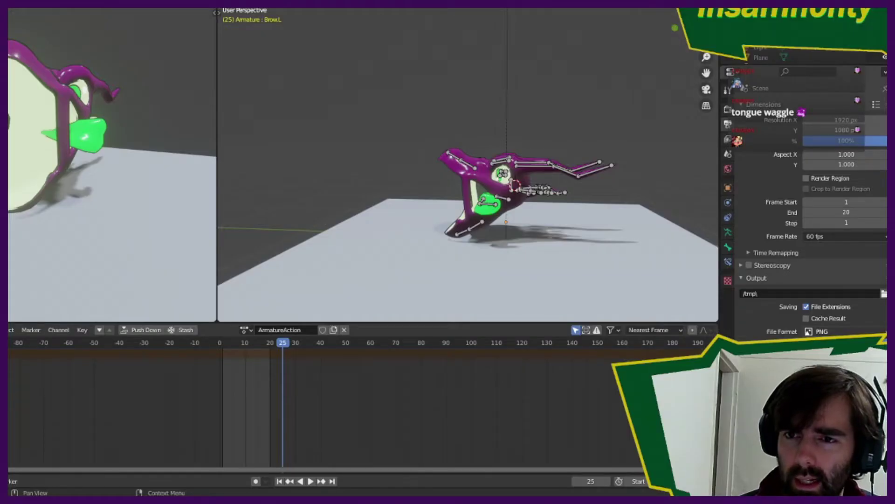
pyautogui.moveTo(886, 186); pyautogui.dragTo(476, 8)
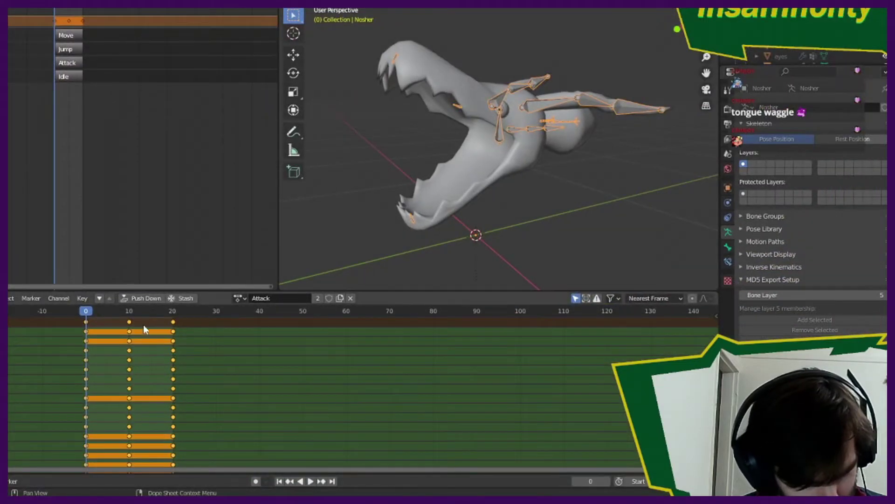
pyautogui.press('space')
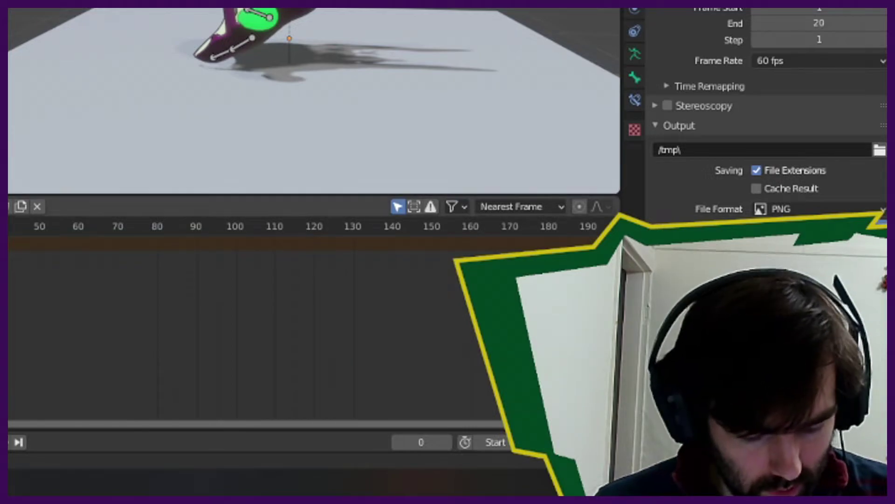
# - Switch the armature between ArmatureAction and Idle to compare their starting poses in side view, ending on Idle
pyautogui.click(240, 329)
pyautogui.click(239, 330)
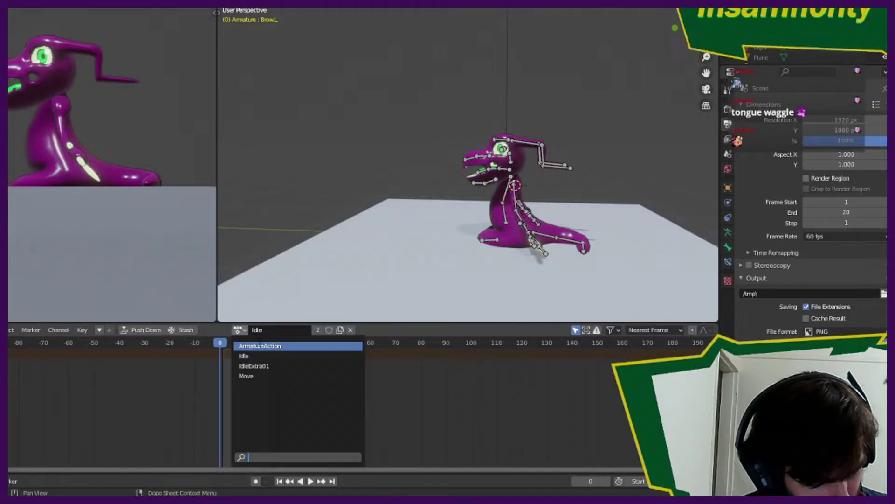
pyautogui.click(260, 345)
pyautogui.click(240, 330)
pyautogui.click(249, 344)
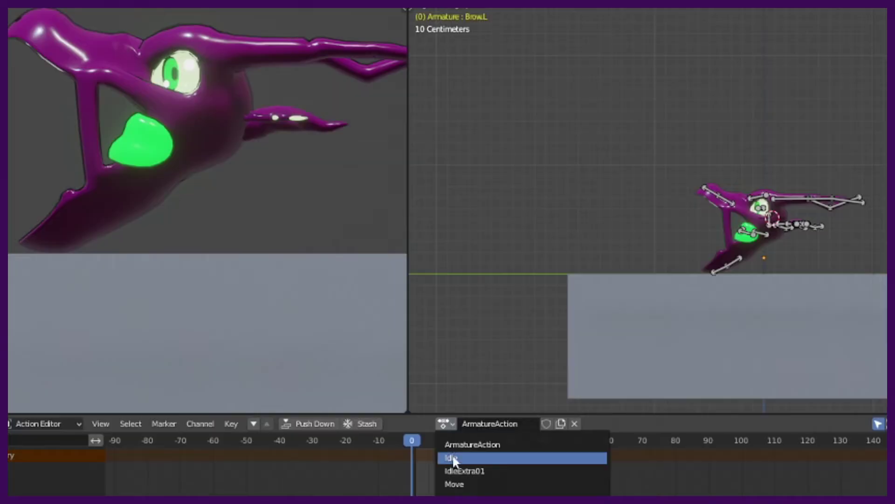
pyautogui.click(452, 457)
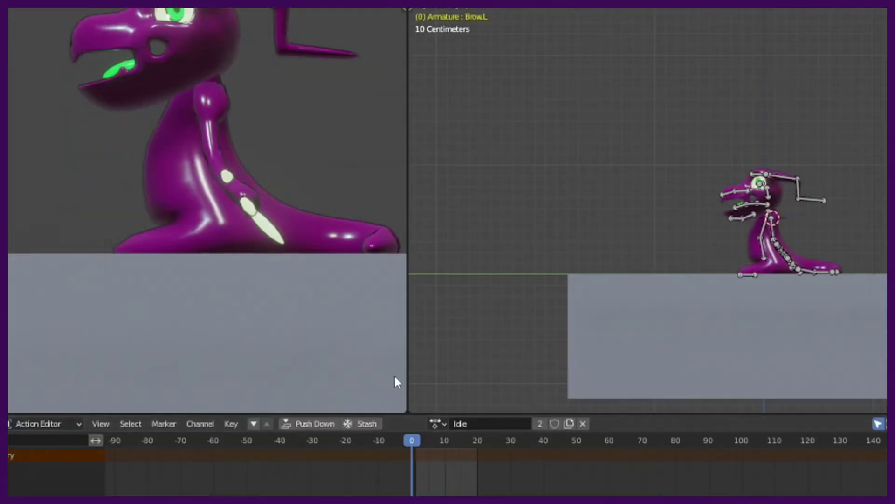
pyautogui.keyDown('shift'); pyautogui.moveTo(336, 257); pyautogui.dragTo(342, 298, button='middle'); pyautogui.keyUp('shift')
pyautogui.scroll(-2, 331, 279)
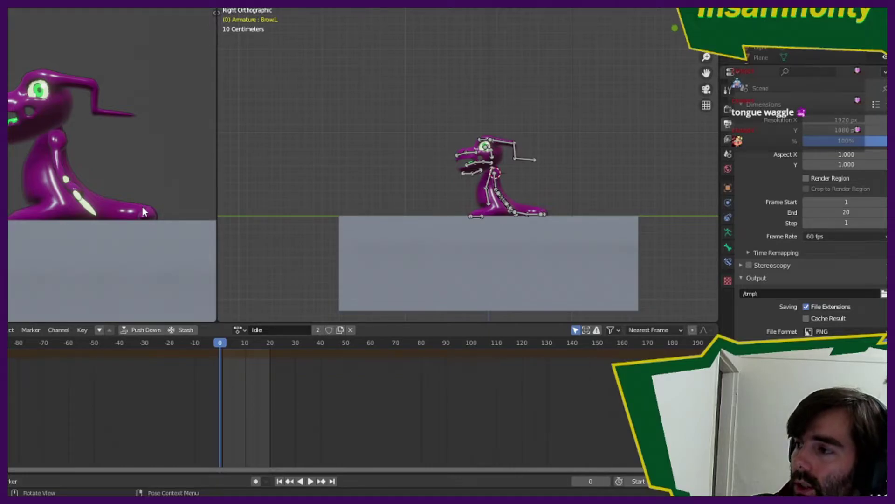
pyautogui.keyDown('shift'); pyautogui.moveTo(117, 156); pyautogui.dragTo(111, 152, button='middle'); pyautogui.keyUp('shift')
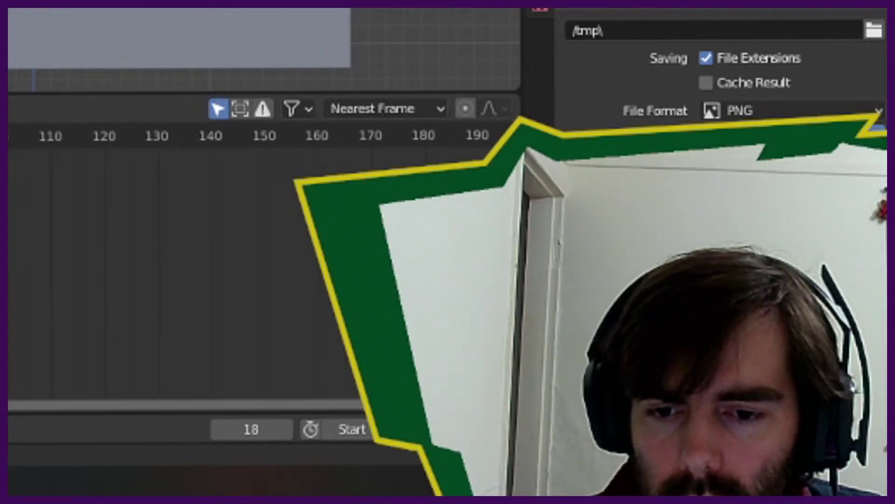
# - Play back the new 20-frame action from frame 0
pyautogui.moveTo(299, 77); pyautogui.dragTo(401, 9)
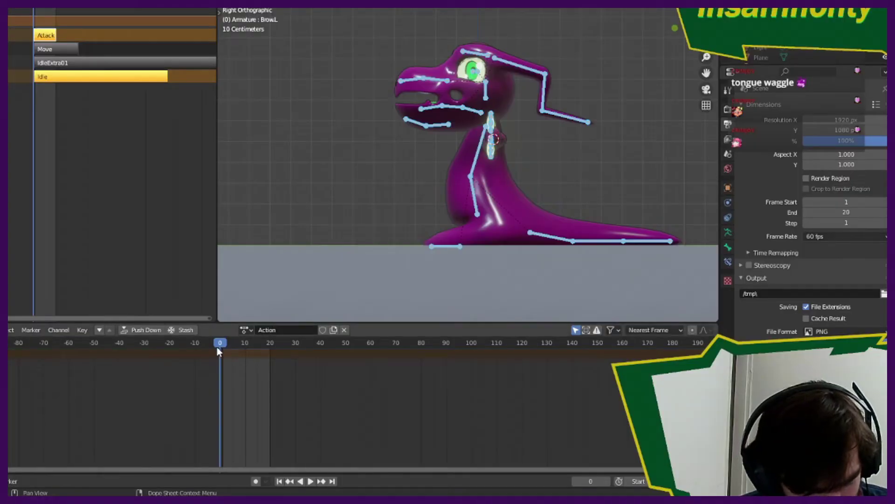
pyautogui.press('space')
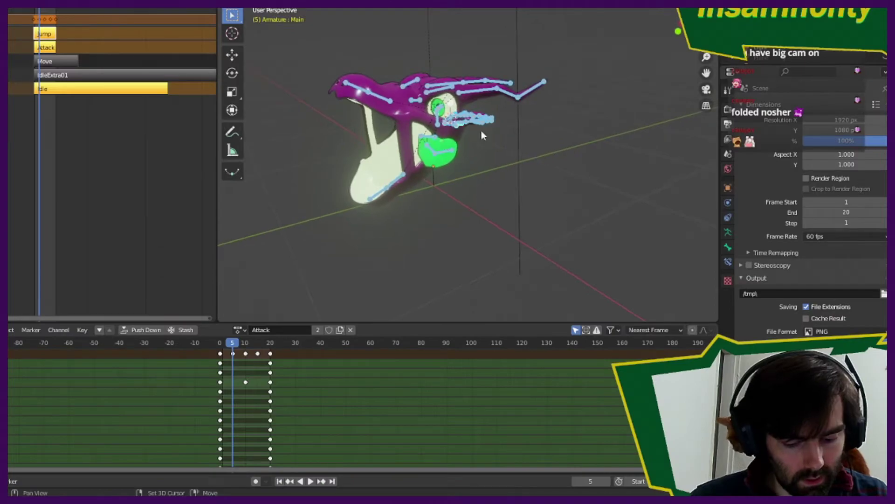
# - Switch to Unity and examine the Nosher creature in the scene view from several angles
pyautogui.moveTo(482, 134); pyautogui.dragTo(500, 176, button='middle')
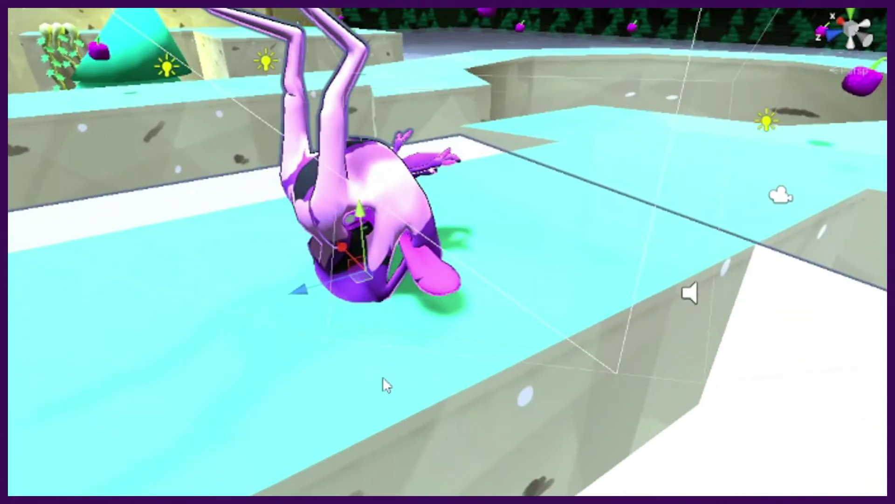
pyautogui.moveTo(383, 378); pyautogui.dragTo(497, 356, button='right')
pyautogui.moveTo(497, 356); pyautogui.dragTo(499, 443, button='middle')
pyautogui.moveTo(554, 390); pyautogui.dragTo(385, 324, button='right')
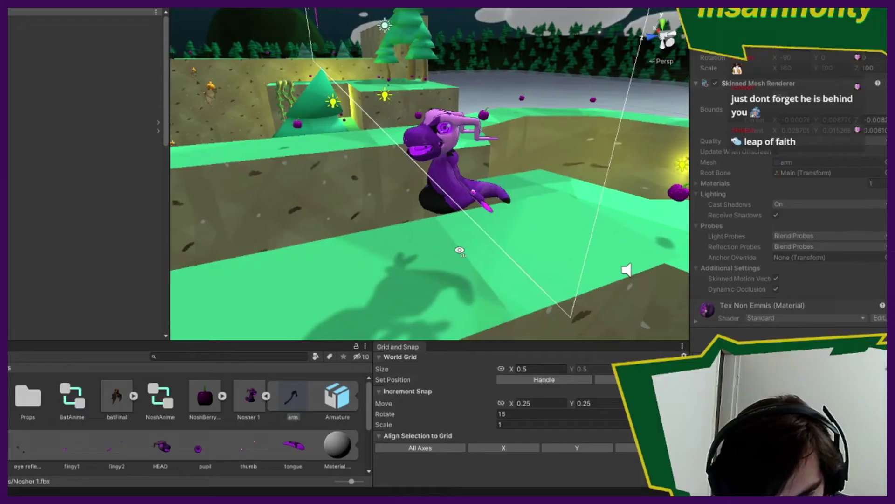
pyautogui.moveTo(532, 249); pyautogui.dragTo(553, 253, button='right')
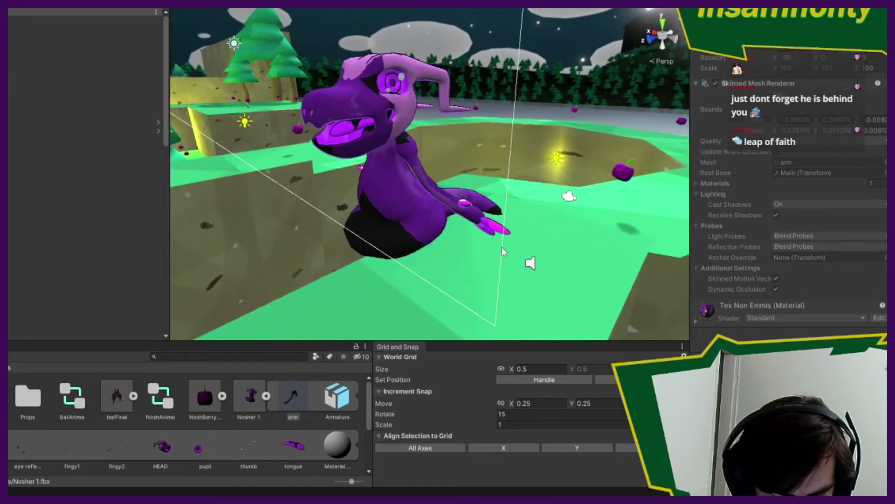
pyautogui.moveTo(454, 238); pyautogui.dragTo(404, 294, button='right')
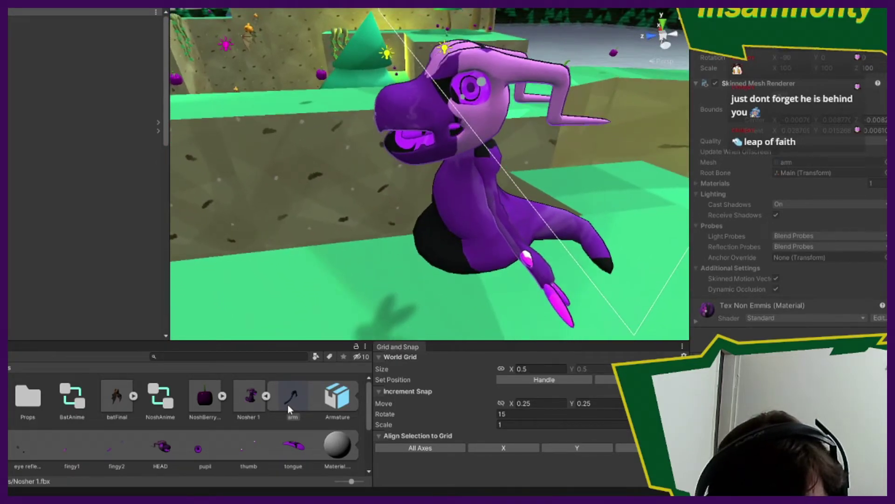
# - Select the Nosher 1 model asset, collapse its sub-assets and view the creature's colours in the scene
pyautogui.click(249, 397)
pyautogui.click(265, 396)
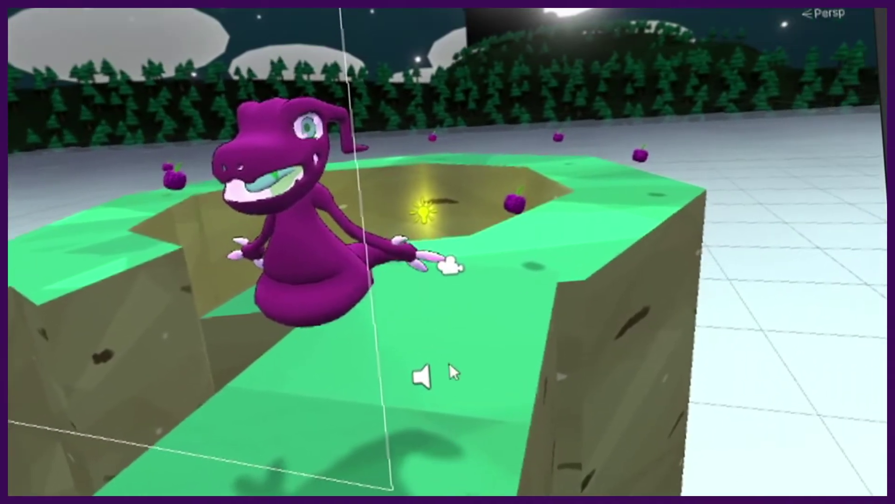
pyautogui.keyDown('alt'); pyautogui.moveTo(451, 366); pyautogui.dragTo(460, 396); pyautogui.keyUp('alt')
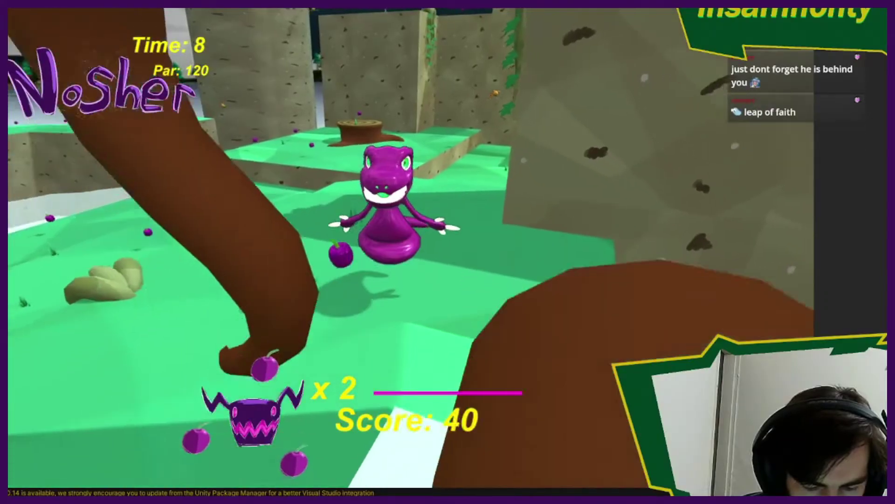
# - Play-test the game, steering the creature in all directions on the grass to check its move and turn animations
pyautogui.press('s')
pyautogui.press('w')
pyautogui.press('a')
pyautogui.press('s')
pyautogui.press('a')
pyautogui.press('d')
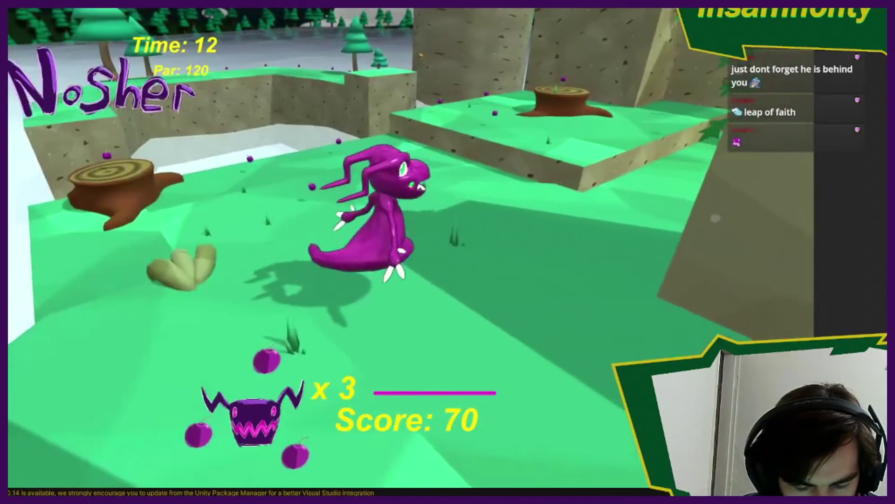
pyautogui.press('s')
pyautogui.press('d')
pyautogui.press('a')
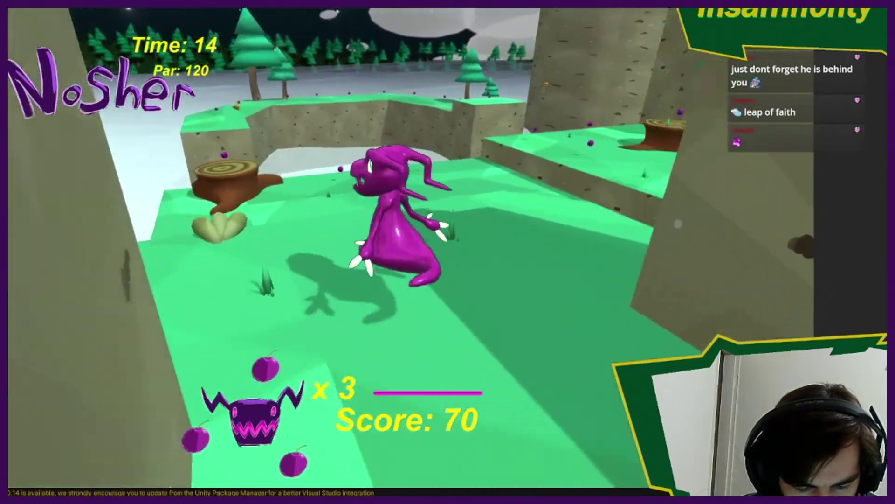
pyautogui.press('w')
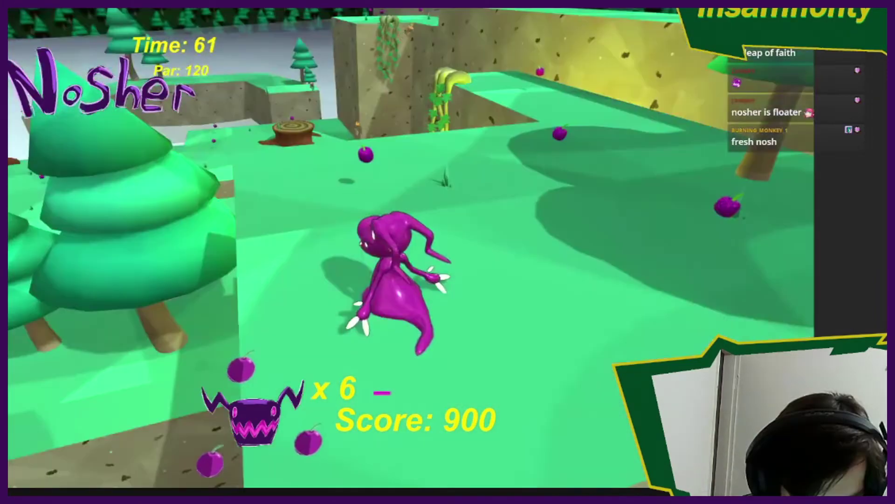
# - Steer the creature toward the edge of the grass and make it jump to check its turning and jump animations
pyautogui.press('a')
pyautogui.press('s')
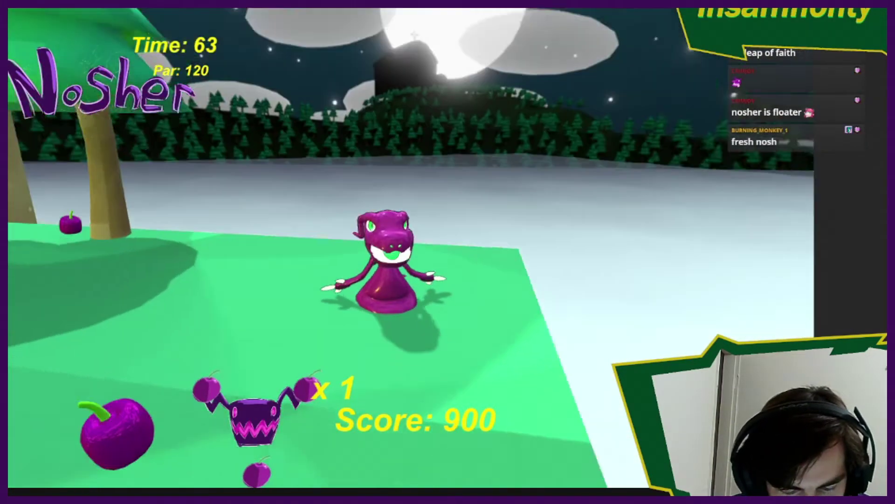
pyautogui.press('d')
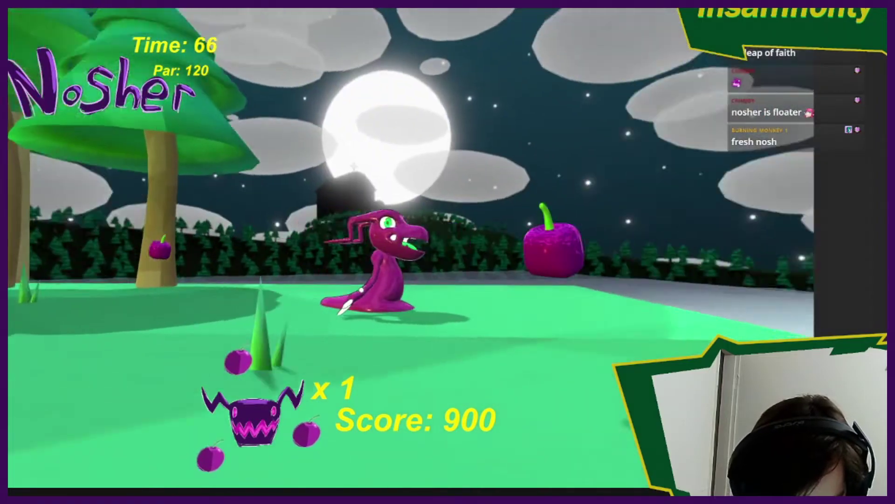
pyautogui.press('space')
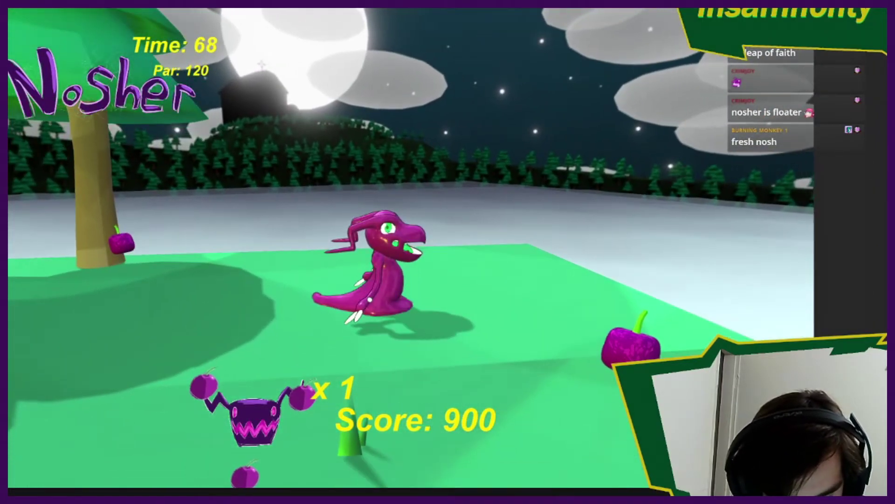
pyautogui.press('s')
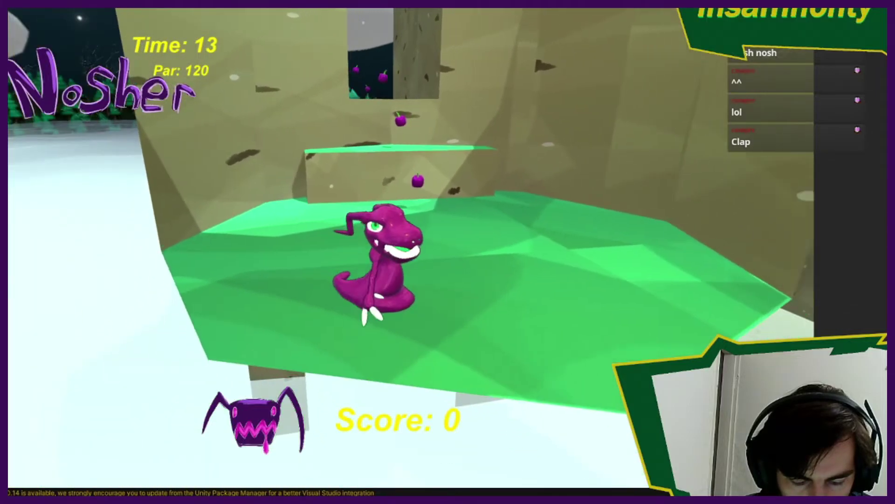
# - In a fresh run, move the creature around the starting platform to check its movement from different sides
pyautogui.press('s')
pyautogui.press('d')
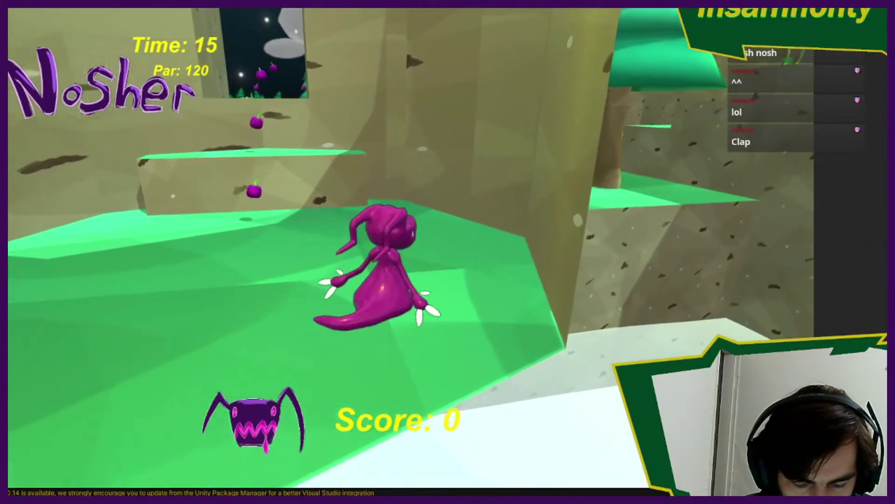
pyautogui.press('a')
pyautogui.press('s')
pyautogui.press('w')
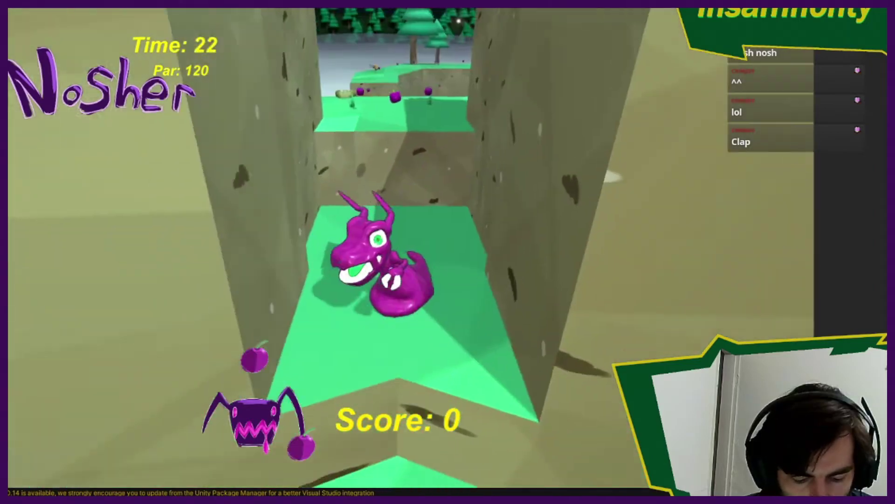
# - Collect the berry on the starting platform and turn the creature in every direction to test its facing changes
pyautogui.press('s')
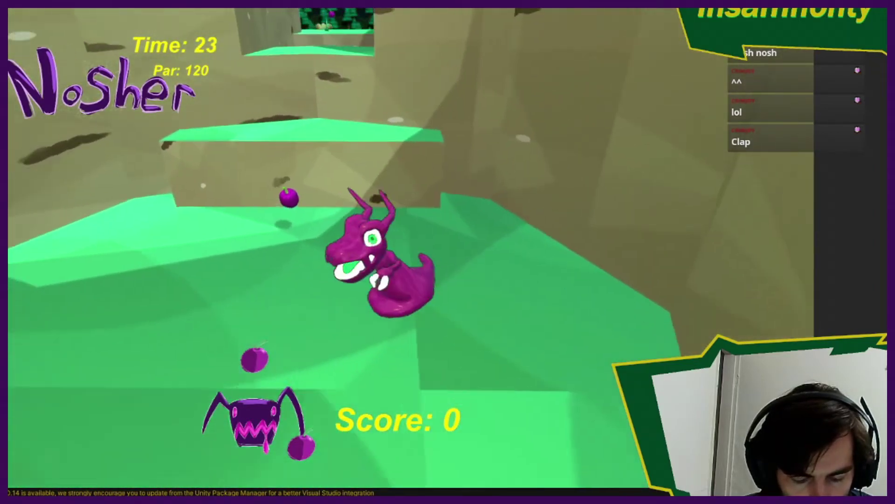
pyautogui.press('a')
pyautogui.press('w')
pyautogui.press('d')
pyautogui.press('s')
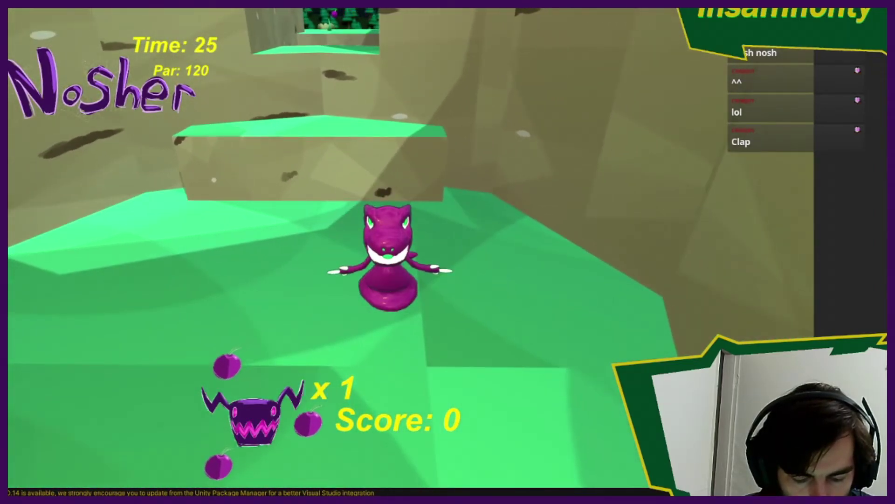
pyautogui.press('a')
pyautogui.press('w')
pyautogui.press('d')
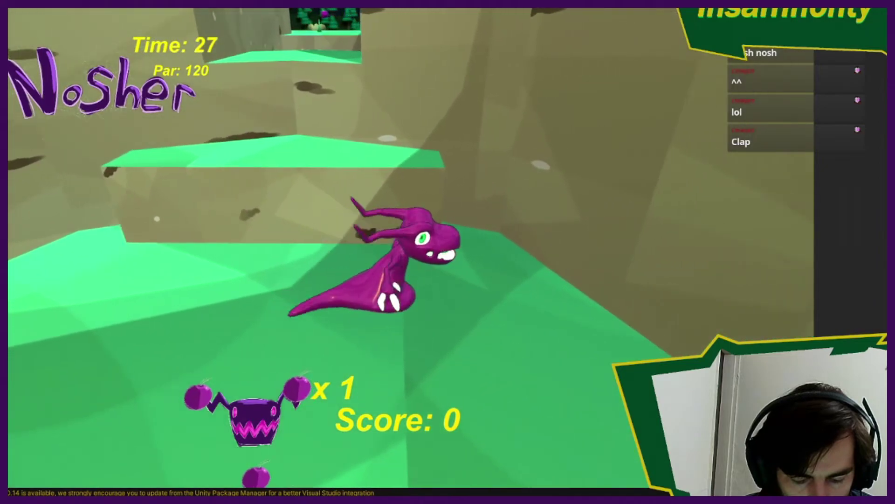
pyautogui.press('s')
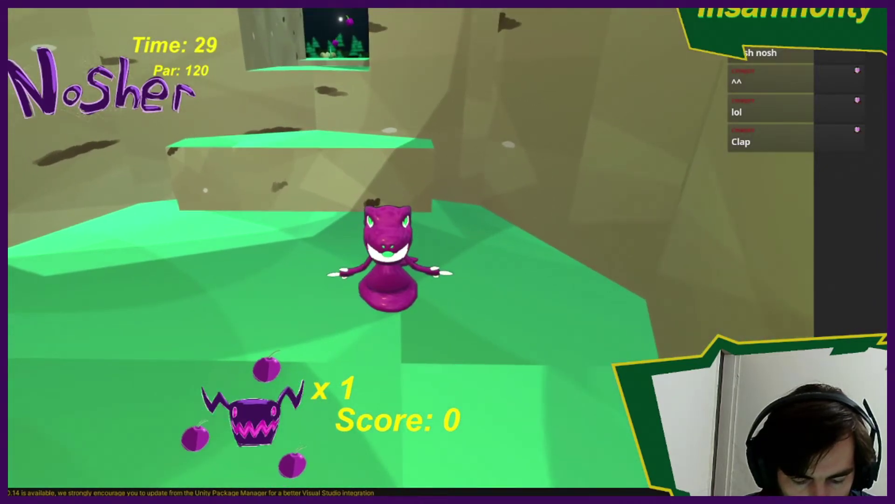
# - Test the creature's idle pose and quick turns up close on the starting platform
pyautogui.press('a')
pyautogui.press('s')
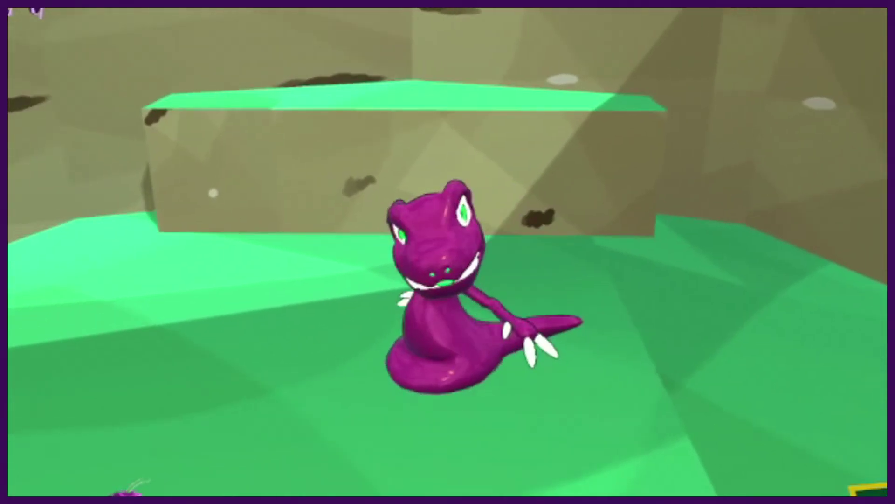
pyautogui.press('d')
pyautogui.press('w')
pyautogui.press('a')
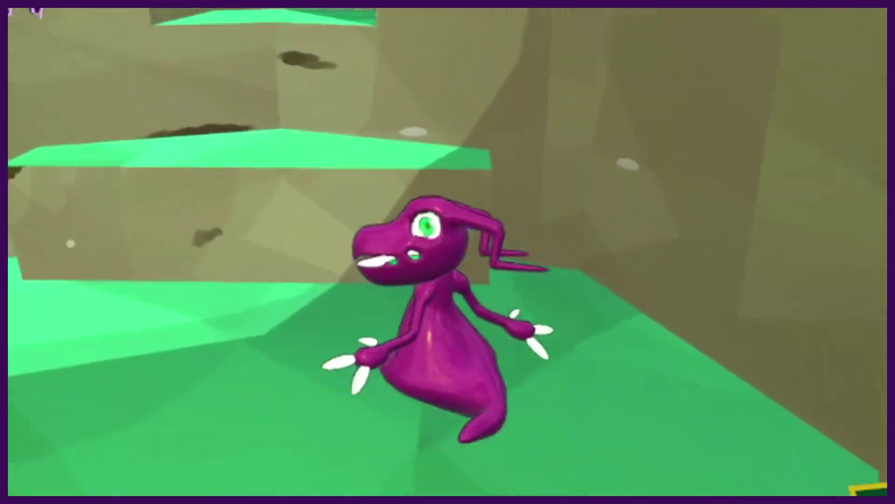
pyautogui.press('s')
pyautogui.press('d')
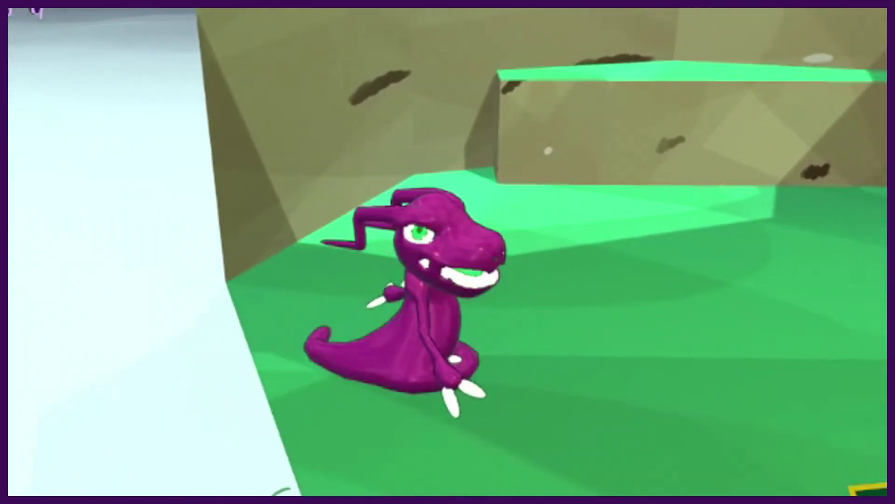
# - Test the creature's jump, side movement and open-mouth attack animations around the large tree stump
pyautogui.press('space')
pyautogui.press('w')
pyautogui.press('a')
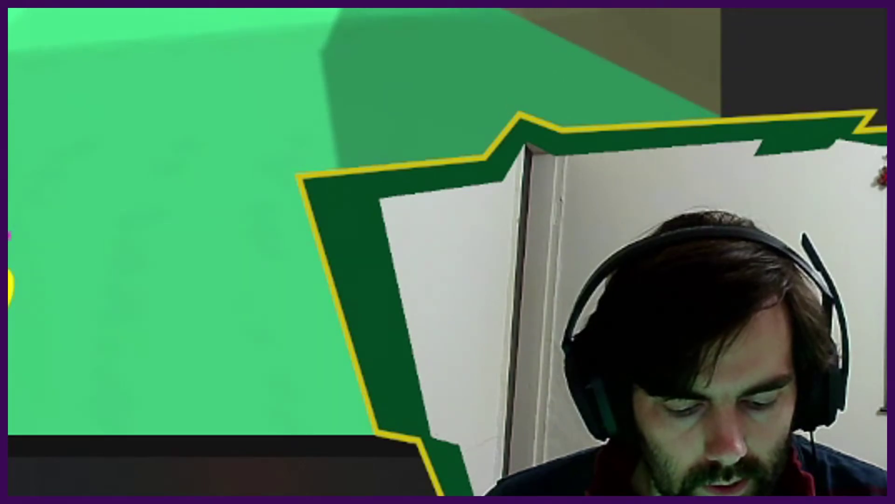
pyautogui.press('d')
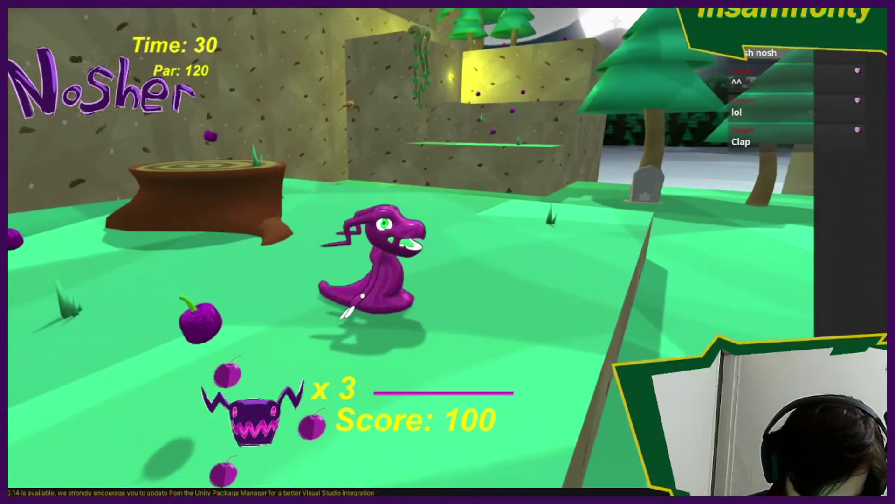
pyautogui.press('a')
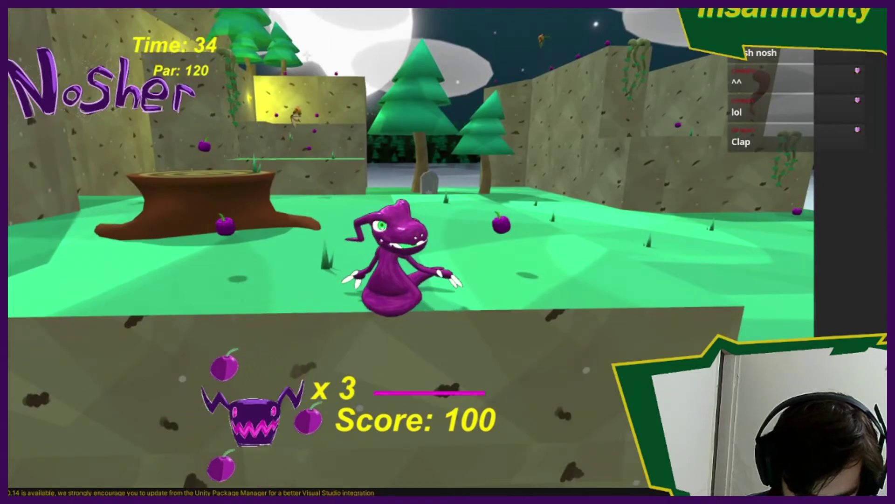
pyautogui.press('d')
pyautogui.press('s')
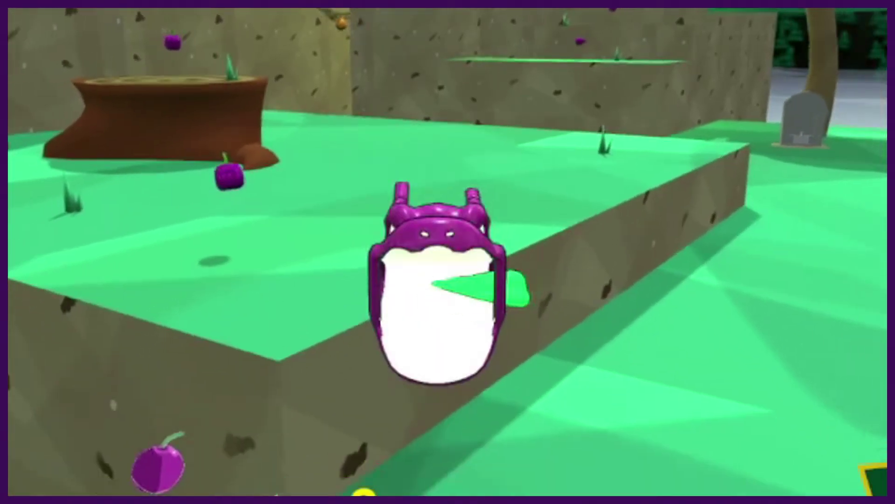
pyautogui.press('s')
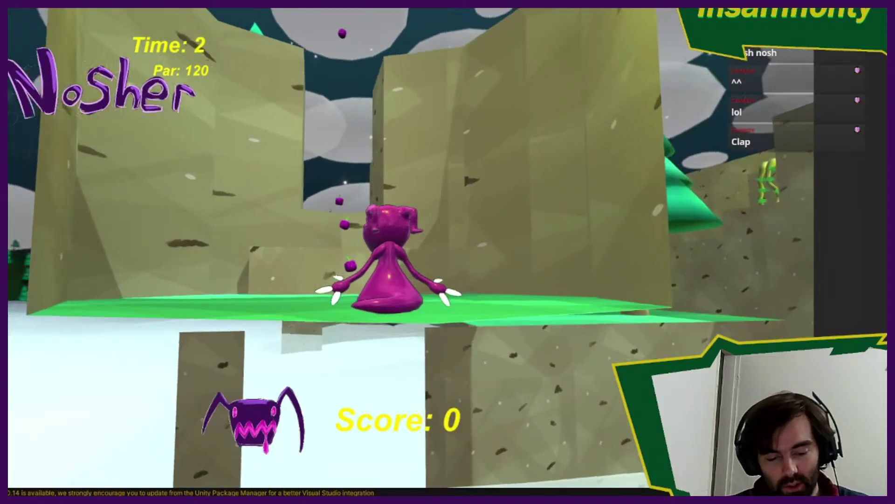
# - In a new run, move the creature forward from the starting platform through the wall gap onto the grass
pyautogui.press('w')
pyautogui.press('w')
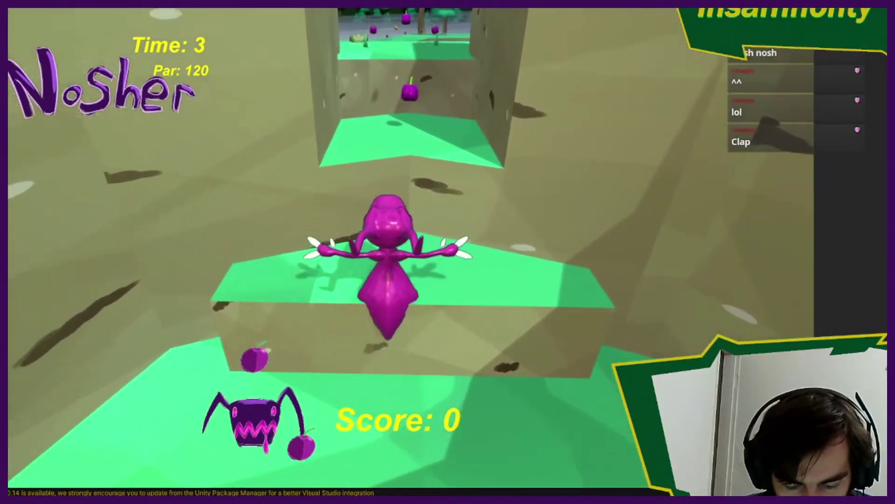
pyautogui.press('w')
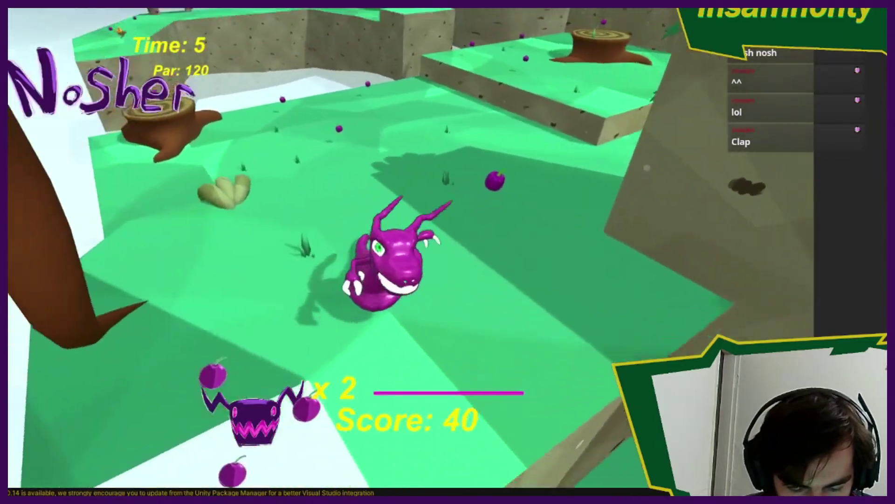
pyautogui.press('w')
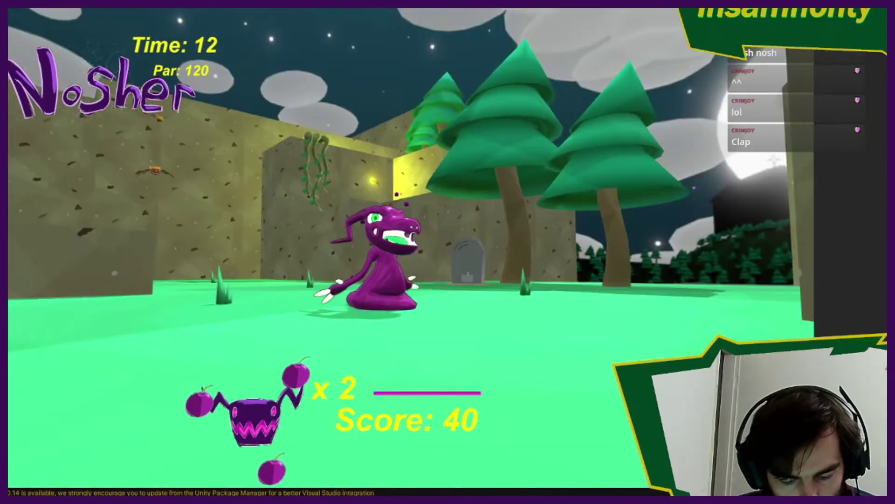
# - Test the creature's running, jumping and landing animations across the open grass near the gravestone
pyautogui.press('w')
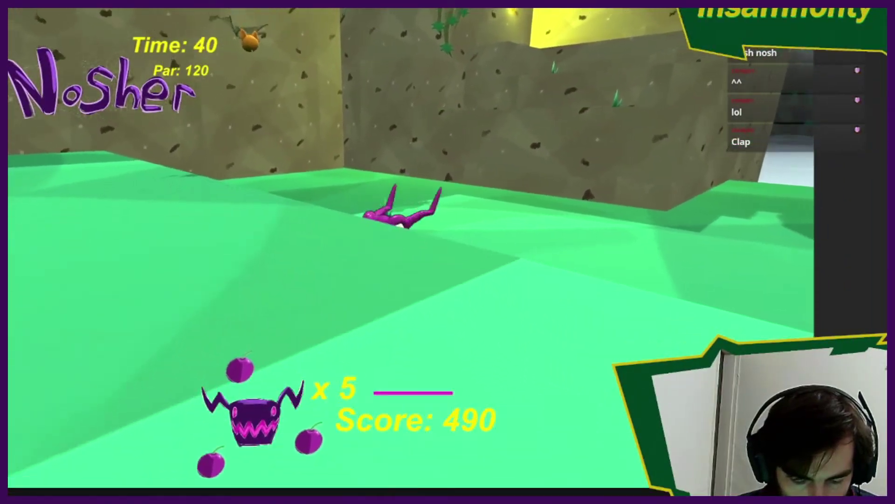
pyautogui.press('w')
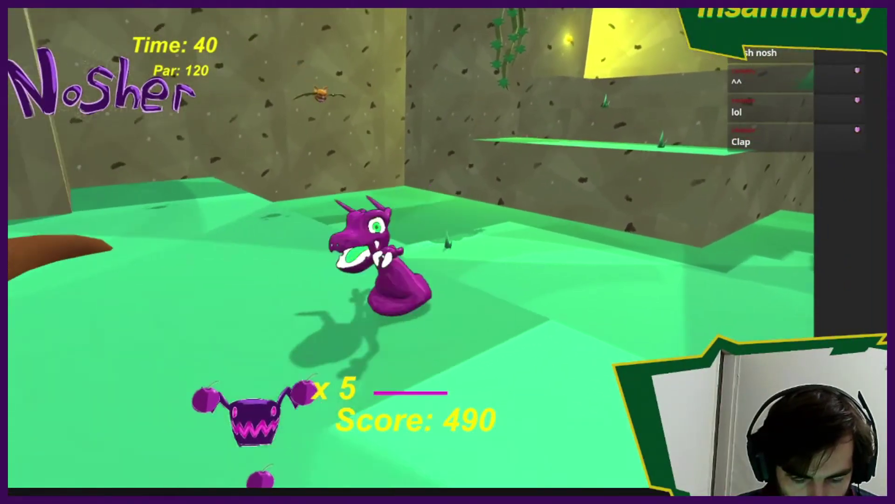
pyautogui.press('space')
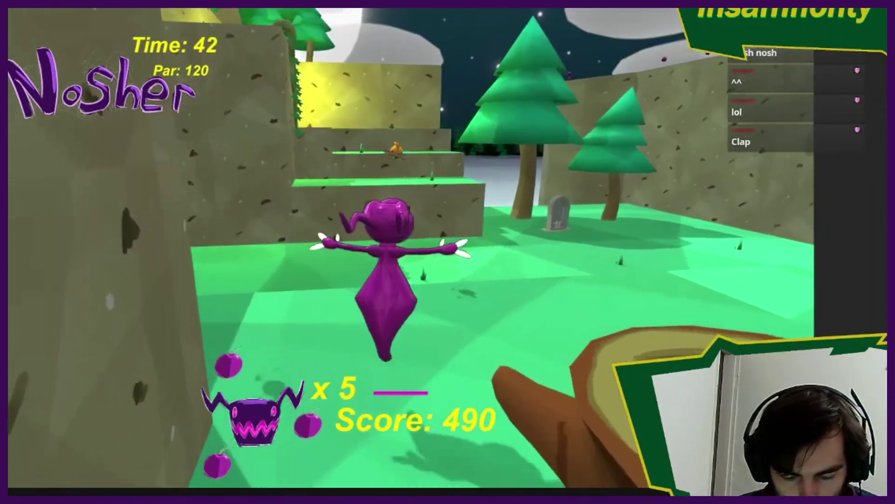
pyautogui.press('d')
pyautogui.press('a')
pyautogui.press('w')
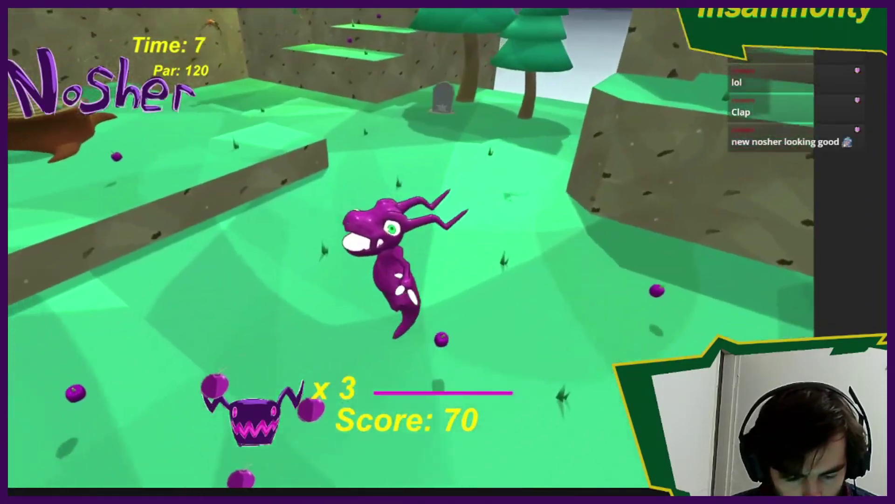
pyautogui.press('w')
pyautogui.press('s')
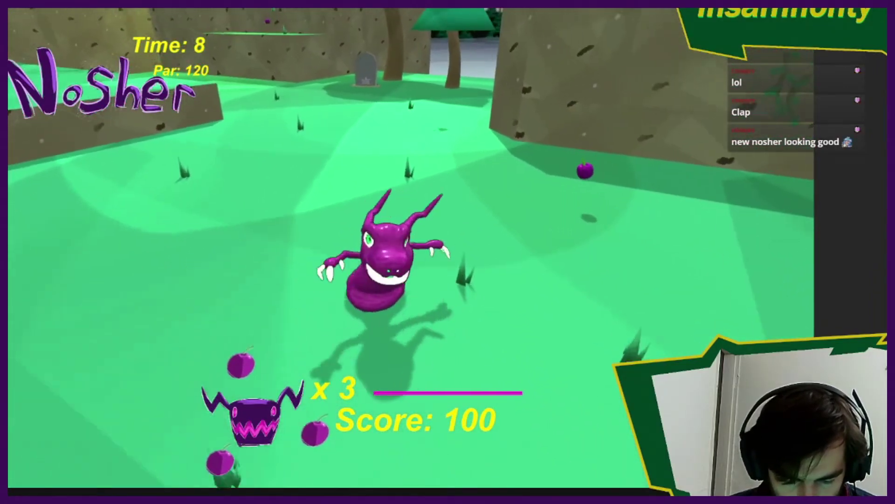
# - Run the creature across the open grass beside the low wall, turning sideways and collecting the floating berries
pyautogui.press('a')
pyautogui.press('w')
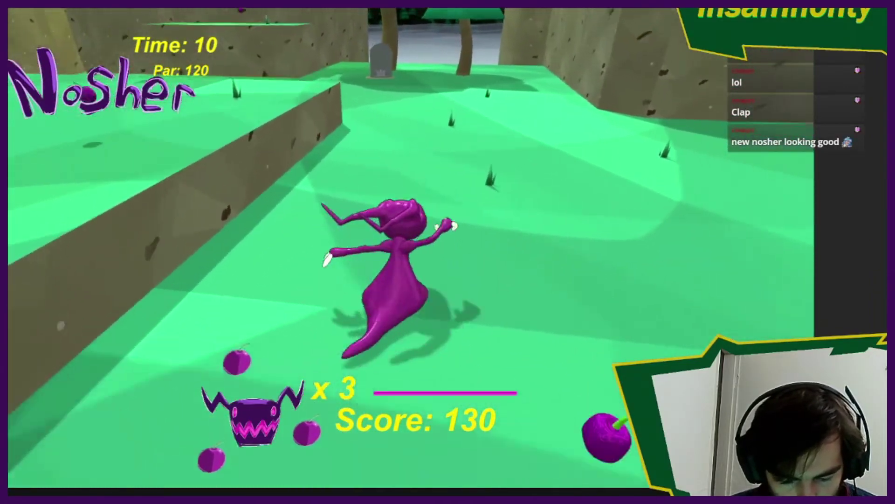
pyautogui.press('d')
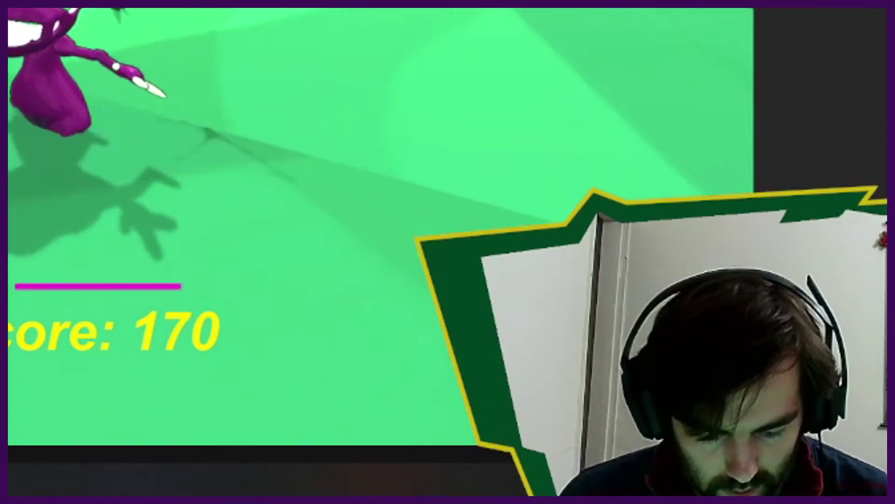
# - In a new run, test turning and jumping from the tree stump toward the grass clearing
pyautogui.press('w')
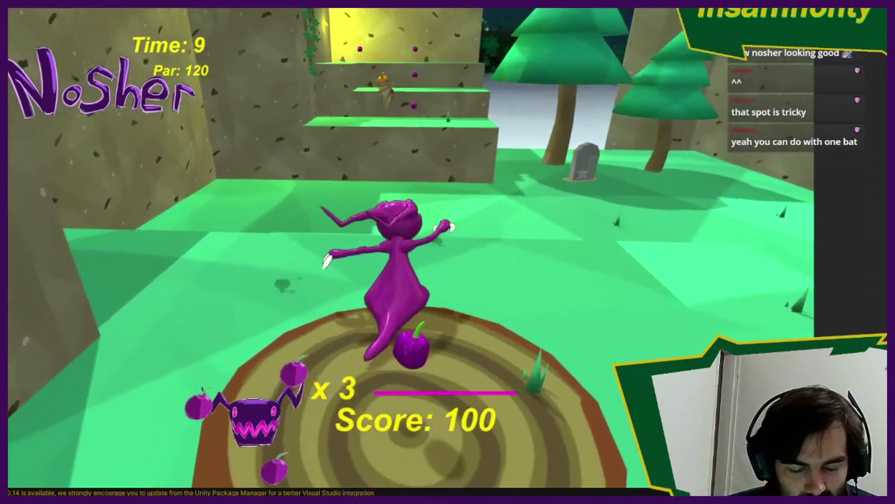
pyautogui.press('s')
pyautogui.press('space')
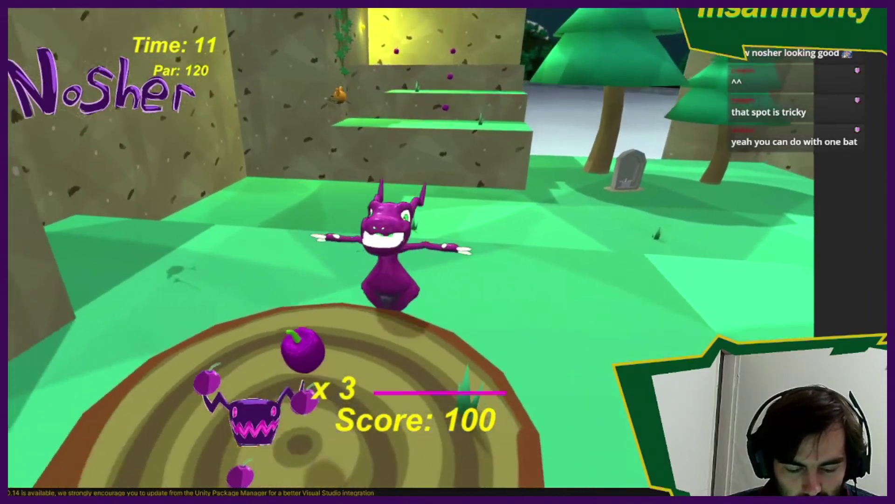
pyautogui.press('w')
pyautogui.press('space')
pyautogui.press('w')
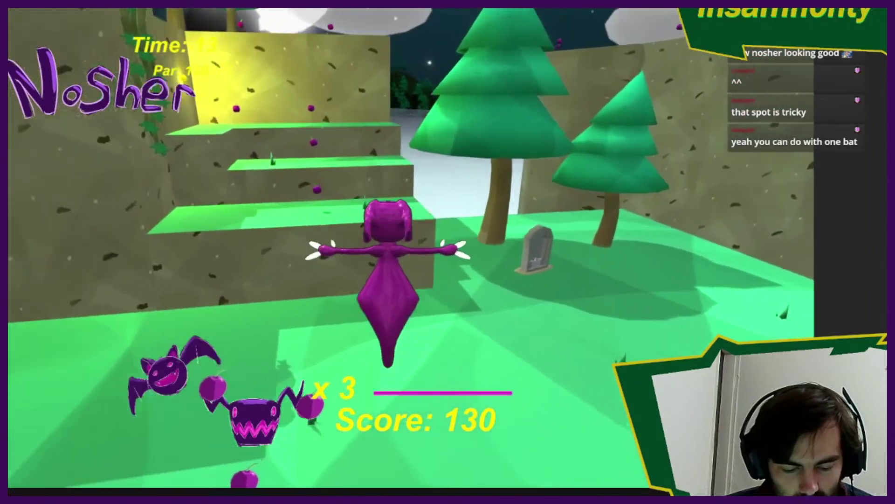
# - Jump the creature up the stepped grass ledges to the yellow-lit wall, collecting the berries along the way
pyautogui.press('space')
pyautogui.press('a')
pyautogui.press('w')
pyautogui.press('space')
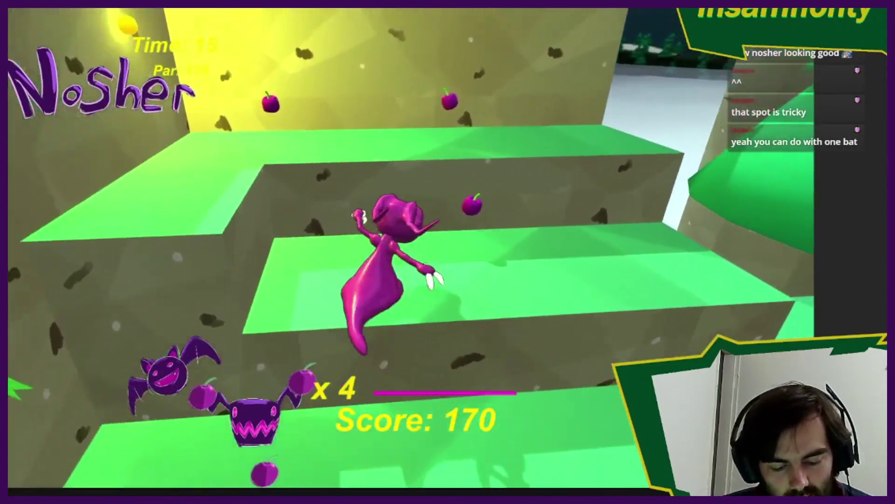
pyautogui.press('space')
pyautogui.press('a')
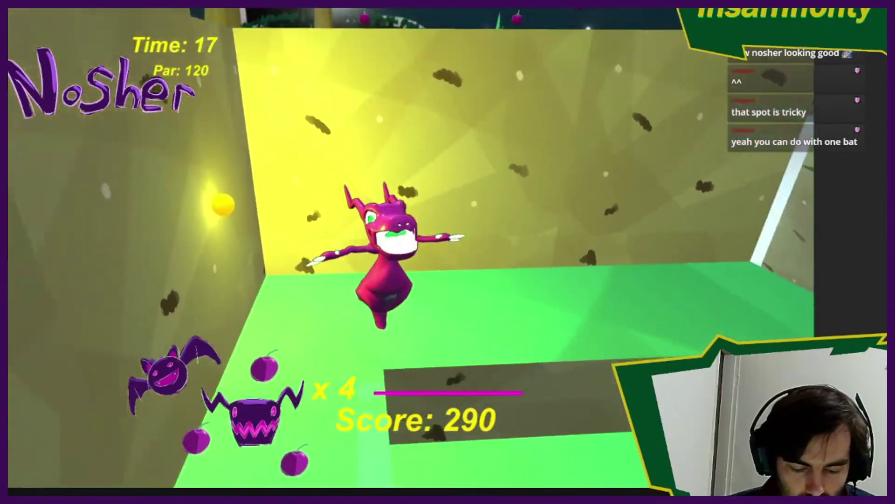
pyautogui.press('space')
pyautogui.press('w')
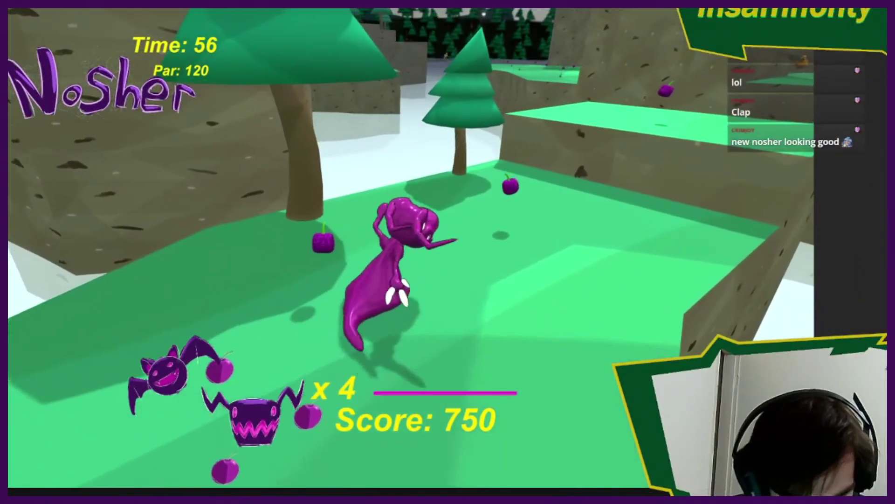
# - Run the creature along the grass strip between the snow and jump over the raised block toward the stump clearing
pyautogui.press('w')
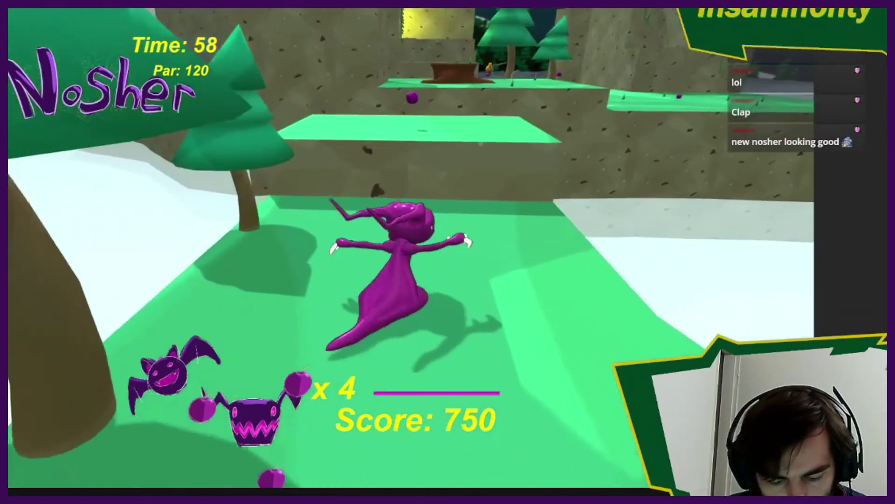
pyautogui.press('s')
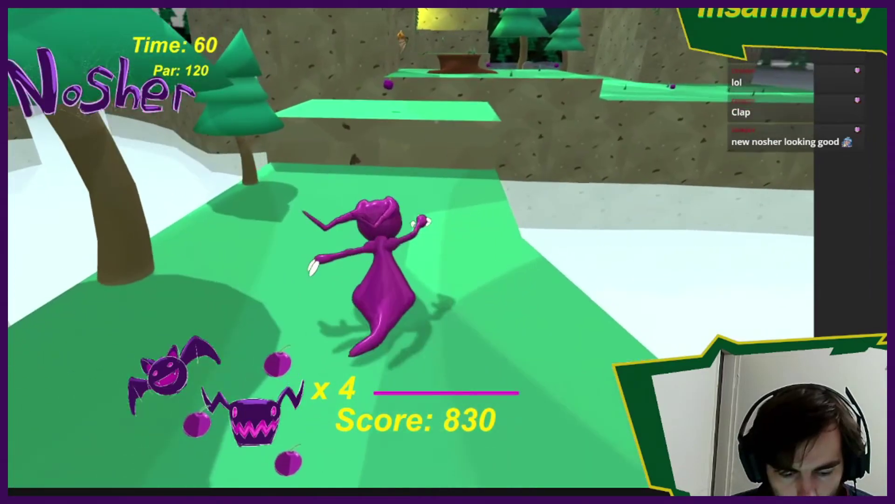
pyautogui.press('w')
pyautogui.press('space')
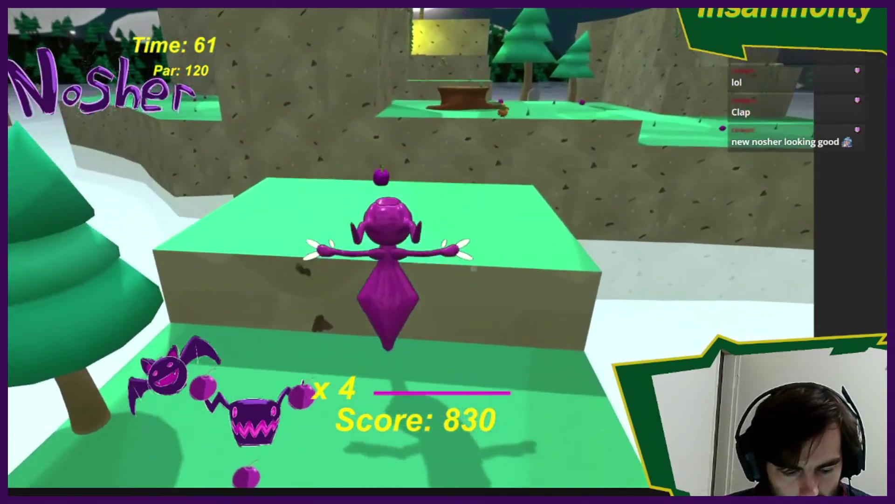
pyautogui.press('space')
pyautogui.press('w')
pyautogui.press('space')
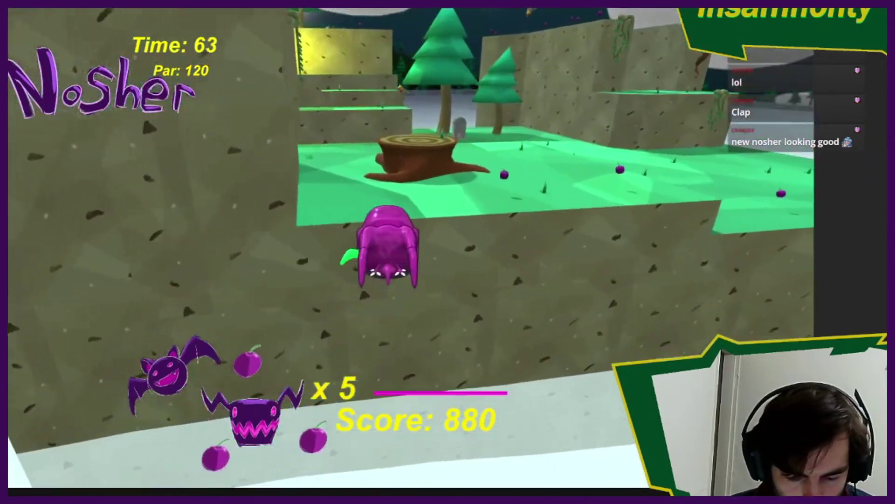
# - Cross the stump clearing with repeated jumps and climb the stepped ledges toward the yellow-lit wall
pyautogui.press('d')
pyautogui.press('space')
pyautogui.press('a')
pyautogui.press('w')
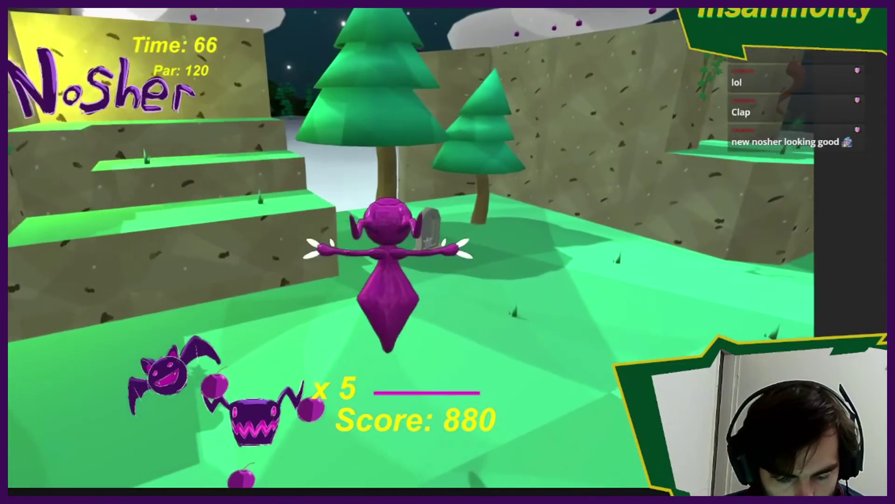
pyautogui.press('space')
pyautogui.press('a')
pyautogui.press('space')
pyautogui.press('w')
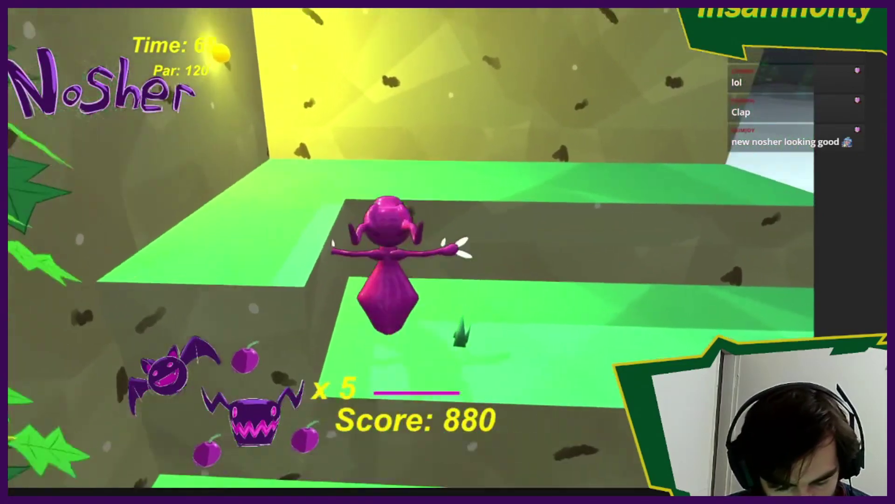
# - Fly the creature in bat form over the yellow-lit wall toward the upper platform with the trees
pyautogui.press('space')
pyautogui.press('s')
pyautogui.press('space')
pyautogui.press('w')
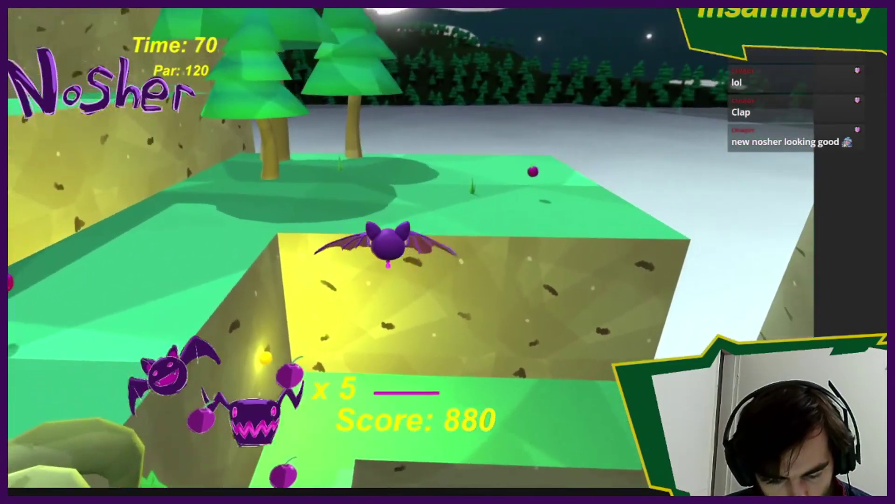
pyautogui.press('a')
pyautogui.press('w')
pyautogui.press('space')
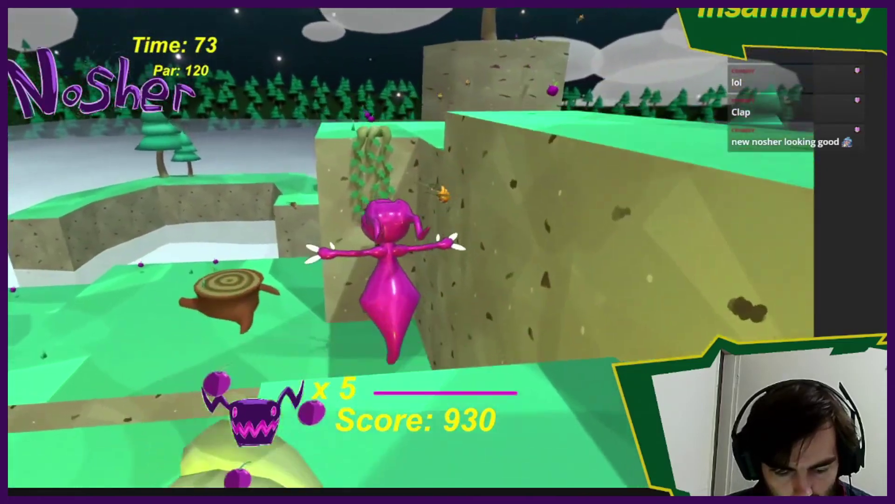
# - Jump down from the upper ledges to the stump clearing, testing the creature's backward-facing jump and open-mouth attack
pyautogui.press('space')
pyautogui.press('s')
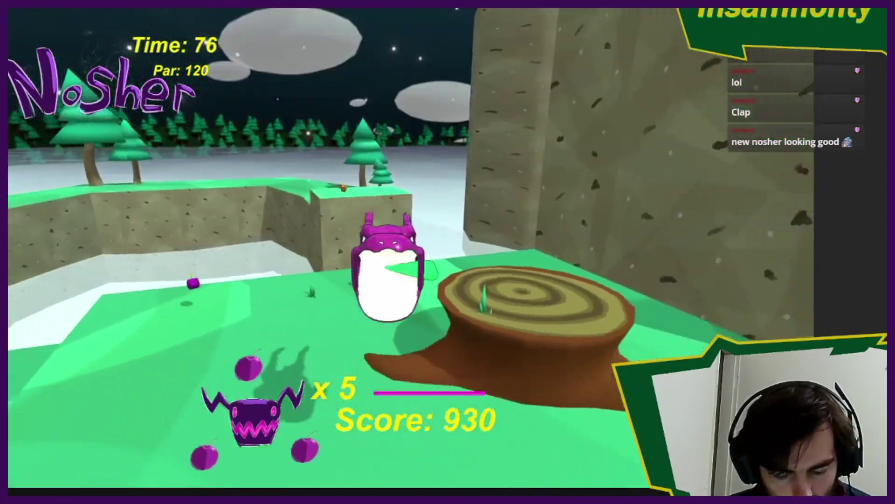
pyautogui.press('space')
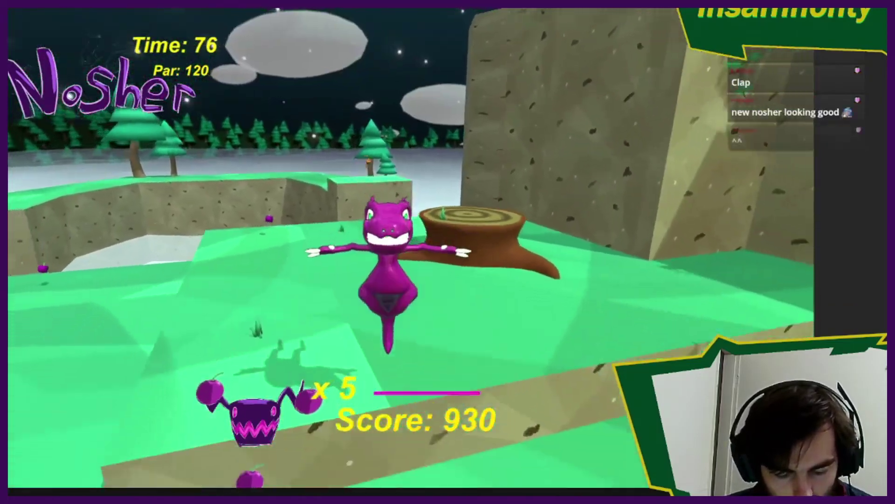
# - Test the creature's side turns at the grass edge, collect the nearby berry and jump onto the tree stump
pyautogui.press('a')
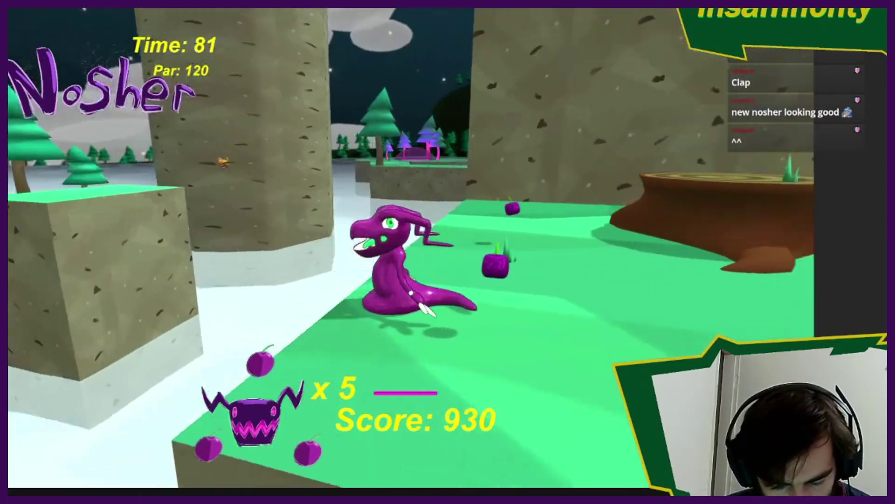
pyautogui.press('d')
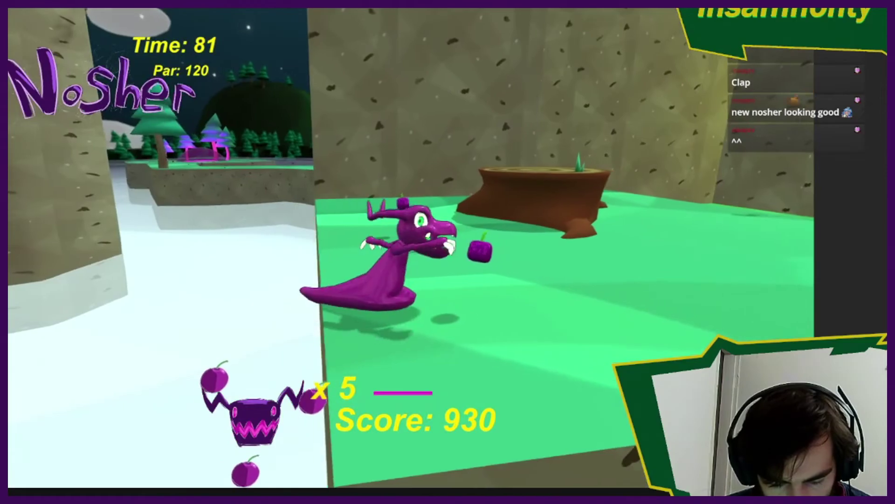
pyautogui.press('w')
pyautogui.press('w')
pyautogui.press('space')
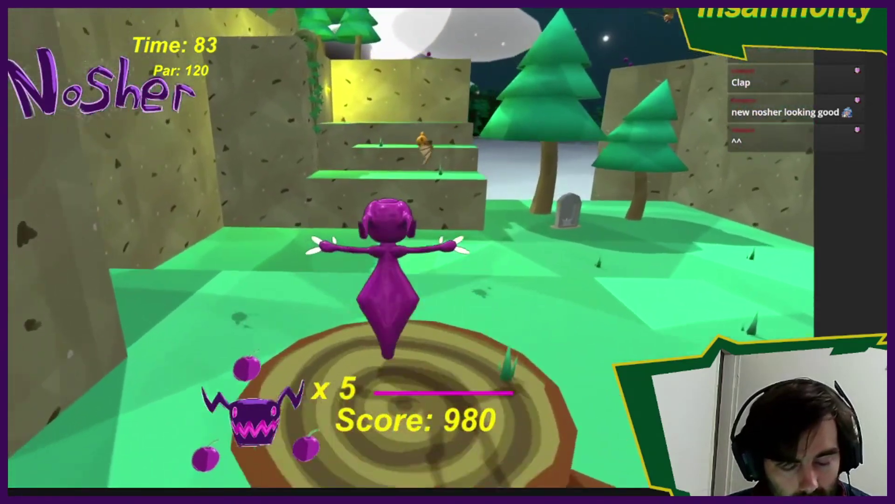